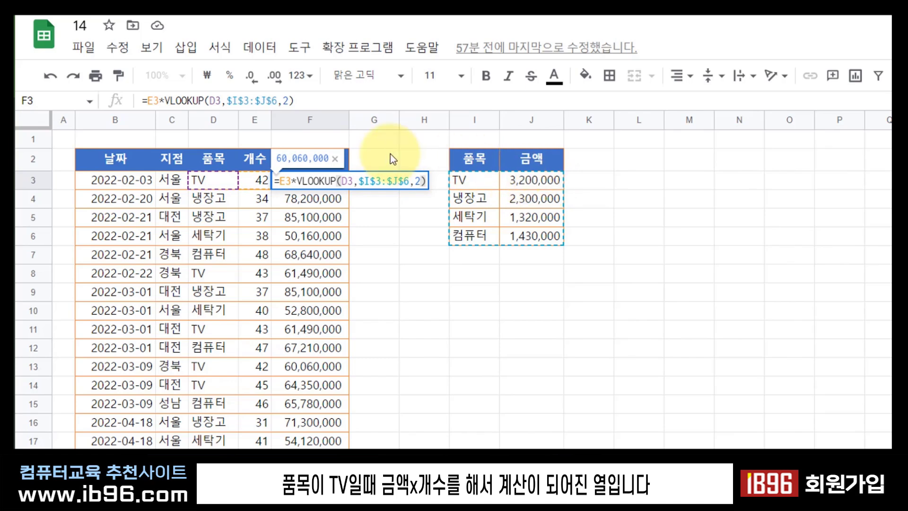
- Leave the F3 formula as it is and examine the VLOOKUP formulas further down the 매출 column
{"action": "key", "text": "Escape"}
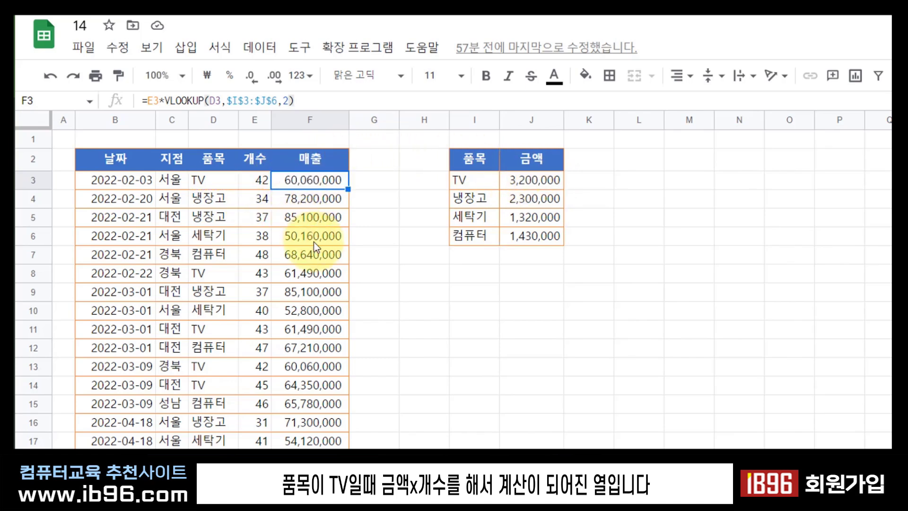
{"action": "left_click", "coordinate": [313, 237]}
{"action": "left_click", "coordinate": [317, 313]}
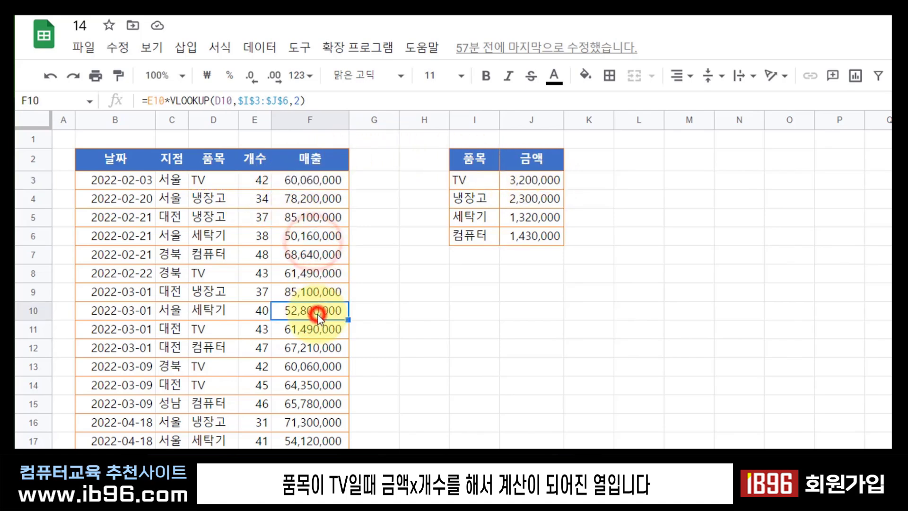
{"action": "left_click", "coordinate": [333, 405]}
{"action": "left_click", "coordinate": [329, 441]}
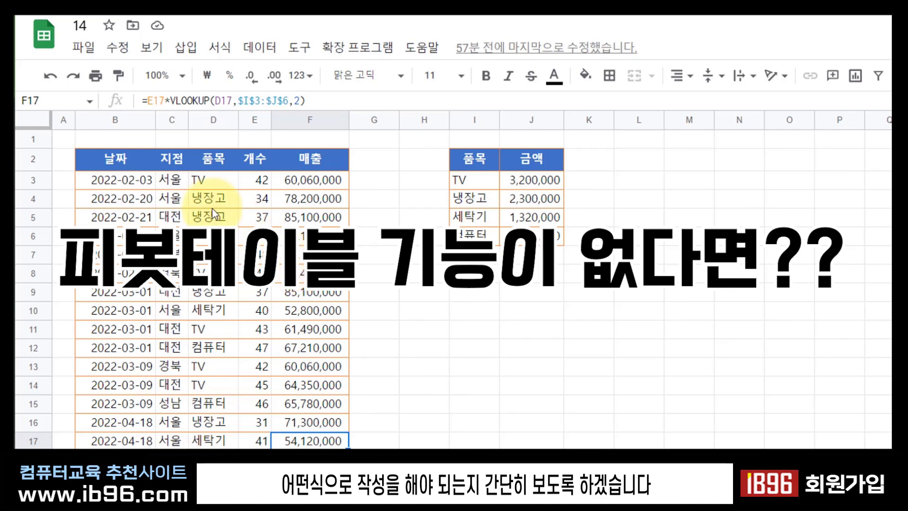
- Copy the 품목 column D2:D34, including its header, and paste it starting at cell M2
{"action": "left_click", "coordinate": [212, 166]}
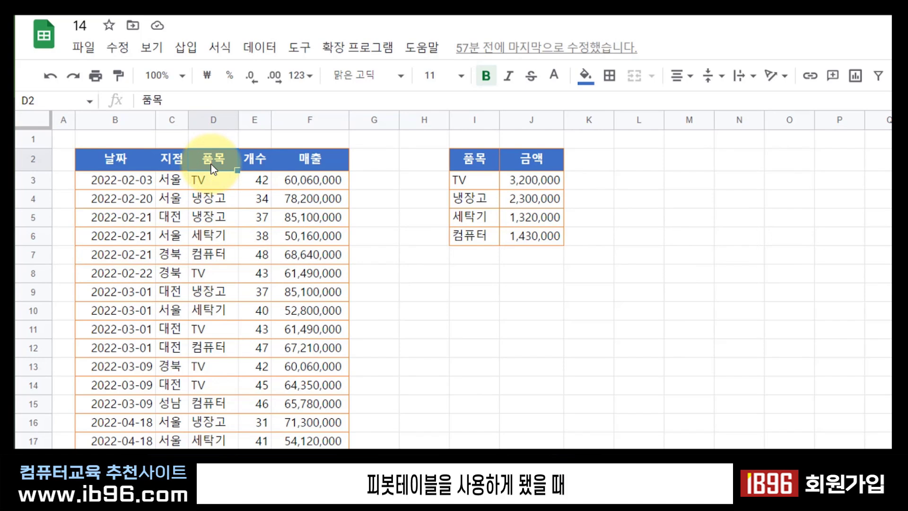
{"action": "left_click", "coordinate": [211, 166]}
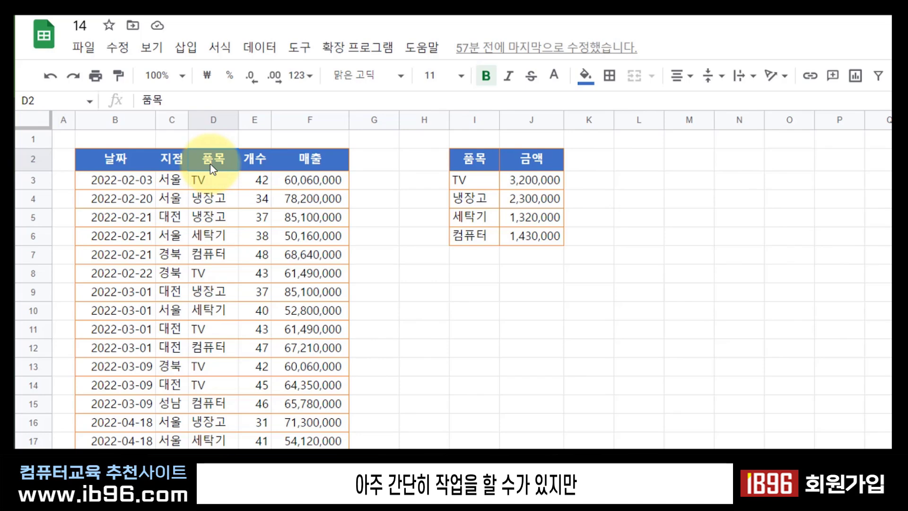
{"action": "left_click_drag", "start_coordinate": [213, 170], "coordinate": [222, 452]}
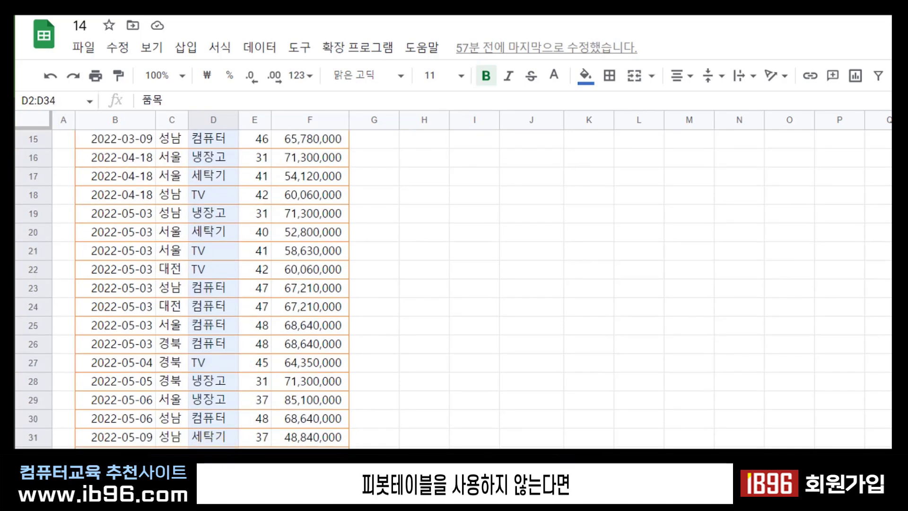
{"action": "scroll", "coordinate": [245, 373], "scroll_direction": "up", "scroll_amount": 5}
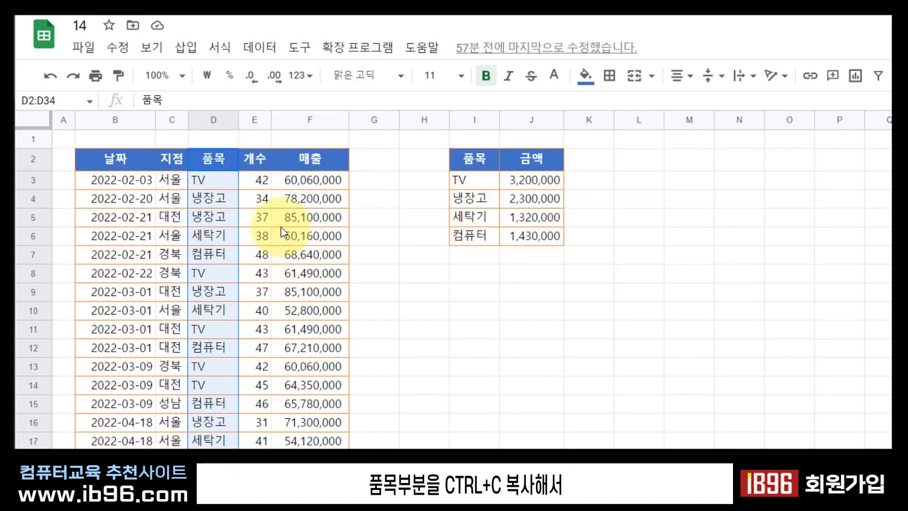
{"action": "key", "text": "ctrl+c"}
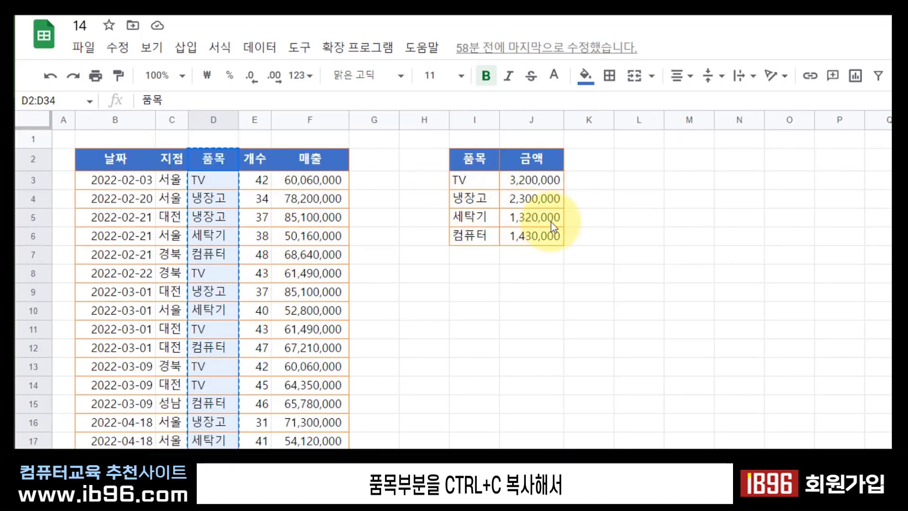
{"action": "left_click", "coordinate": [685, 161]}
{"action": "type", "text": "ㅊ"}
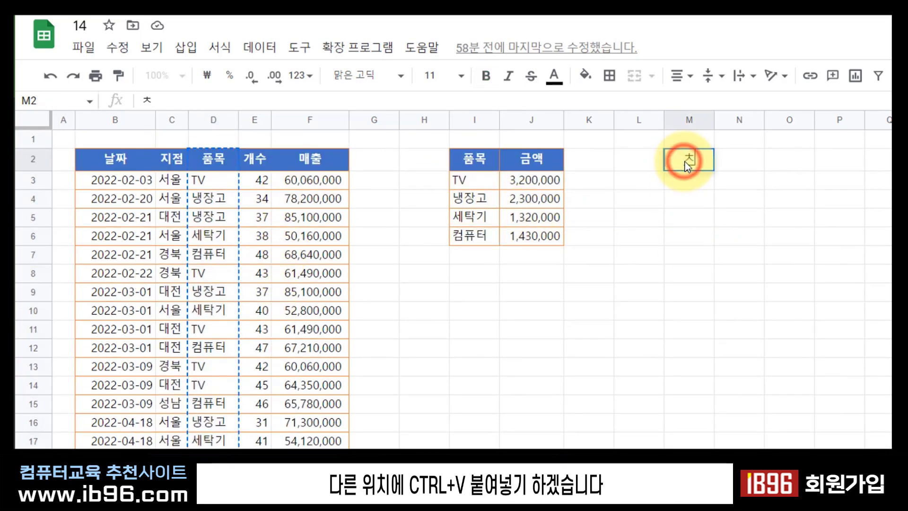
{"action": "key", "text": "Escape"}
{"action": "key", "text": "Escape"}
{"action": "key", "text": "Escape"}
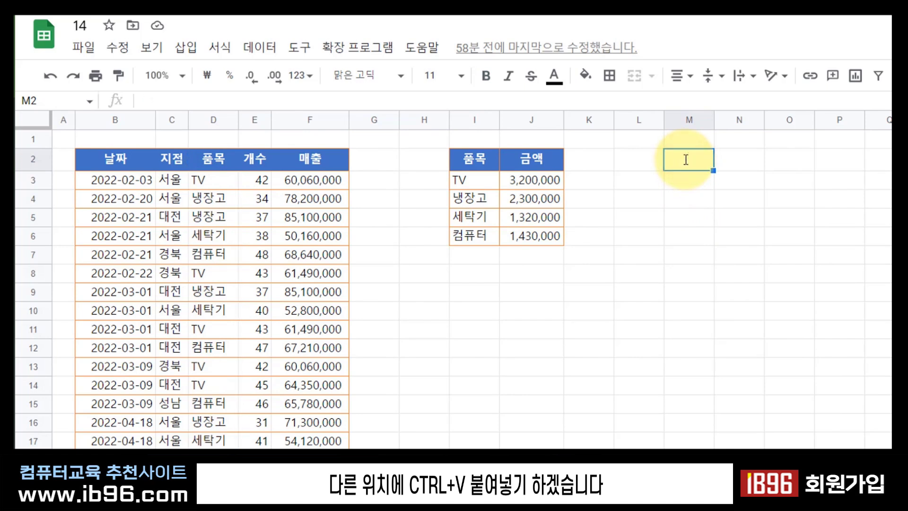
{"action": "key", "text": "ctrl+v"}
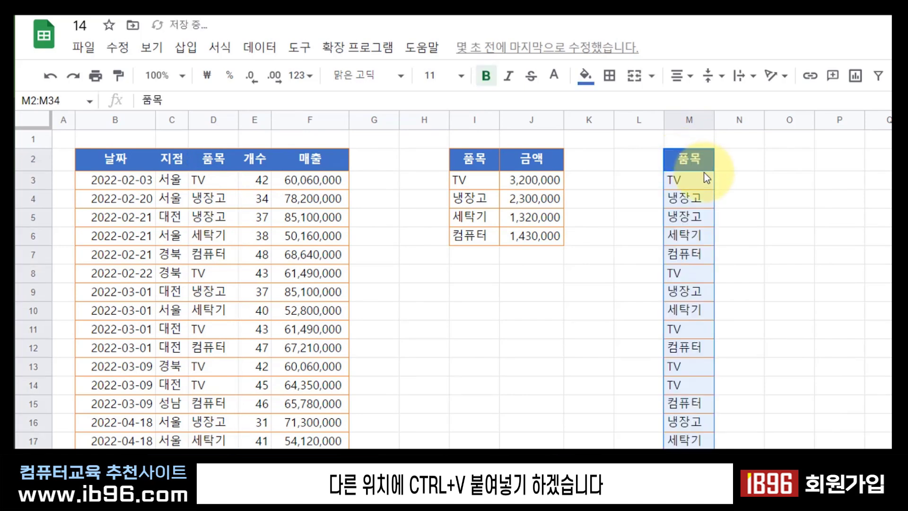
- Remove the duplicate entries from the pasted 품목 list in M2:M34, analysing column M without the header-row option
{"action": "left_click", "coordinate": [257, 51]}
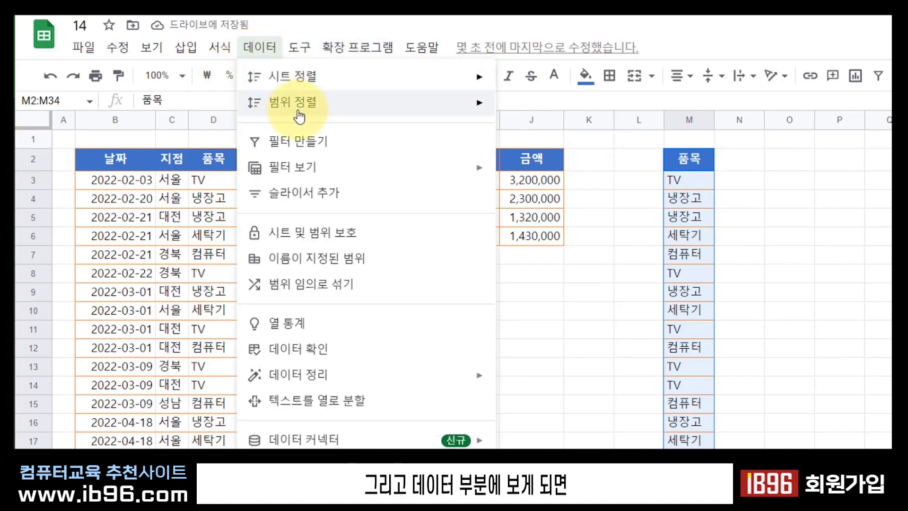
{"action": "mouse_move", "coordinate": [392, 378]}
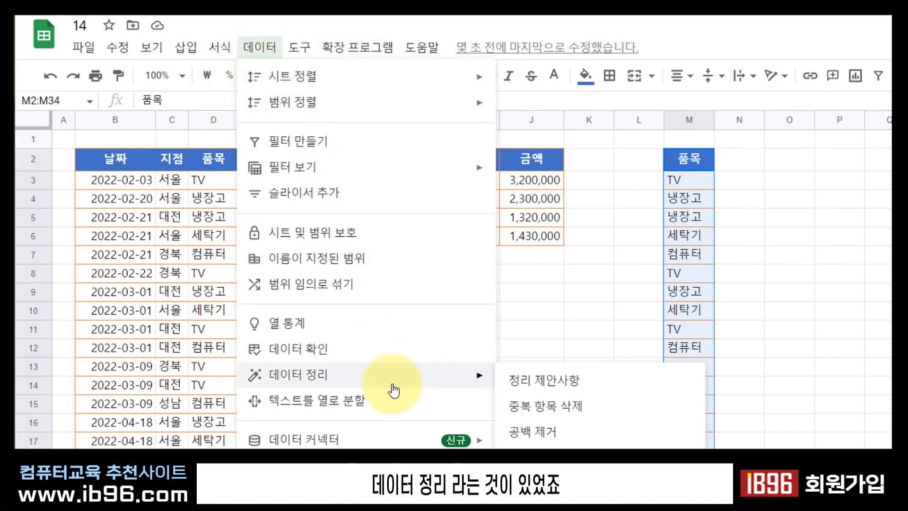
{"action": "left_click", "coordinate": [540, 407]}
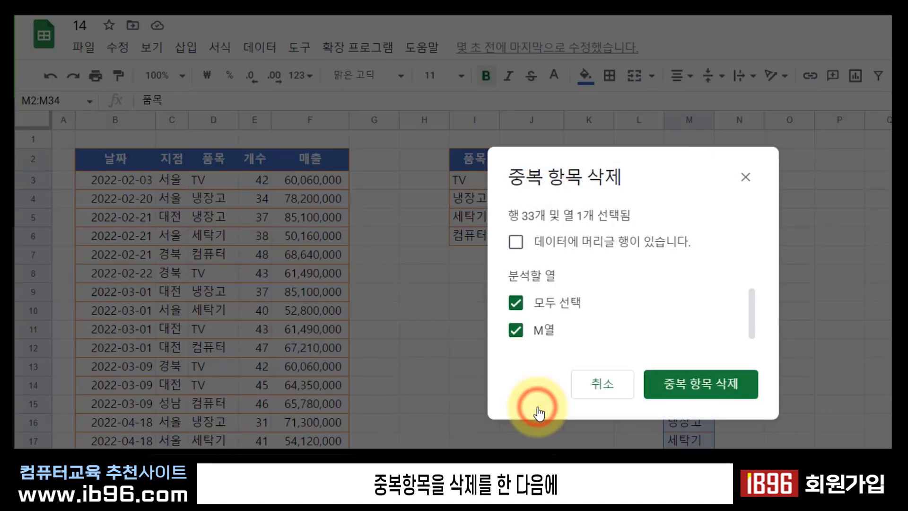
{"action": "left_click", "coordinate": [737, 398]}
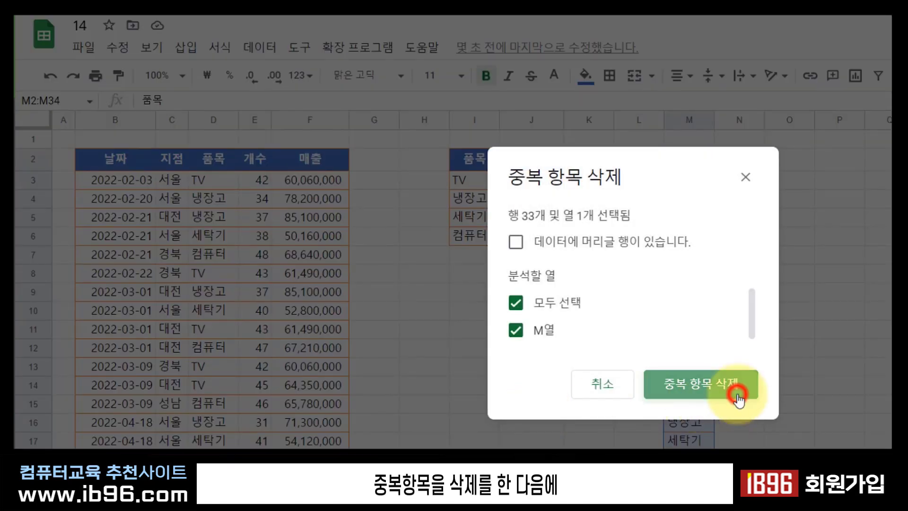
{"action": "left_click", "coordinate": [798, 348]}
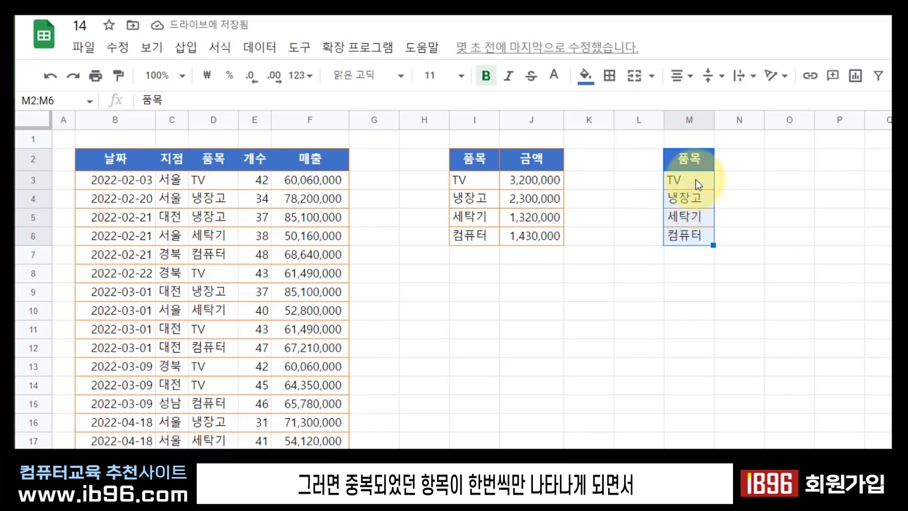
{"action": "left_click", "coordinate": [696, 180]}
{"action": "left_click", "coordinate": [695, 199]}
{"action": "left_click", "coordinate": [693, 217]}
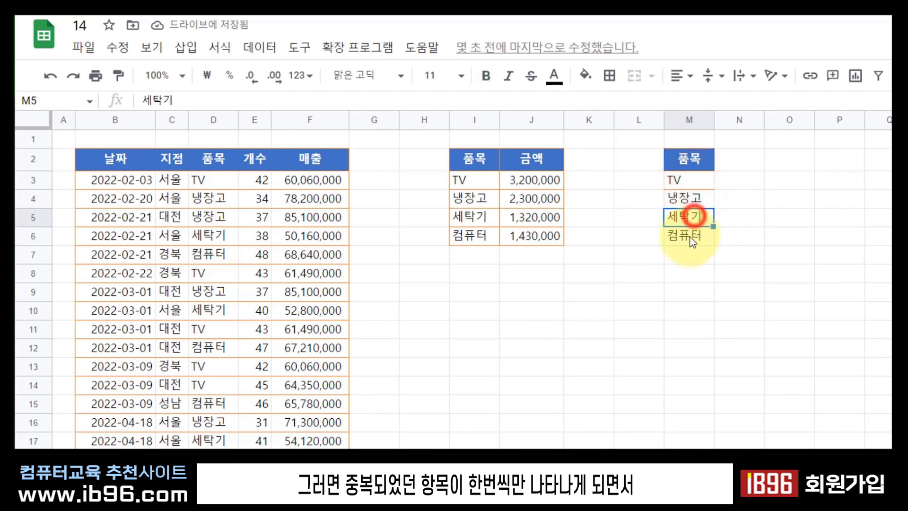
{"action": "left_click", "coordinate": [689, 236]}
- Start a SUMIF formula in N3 with the 품목 data as an absolute criteria range, $D$3:$D$34
{"action": "left_click", "coordinate": [746, 184]}
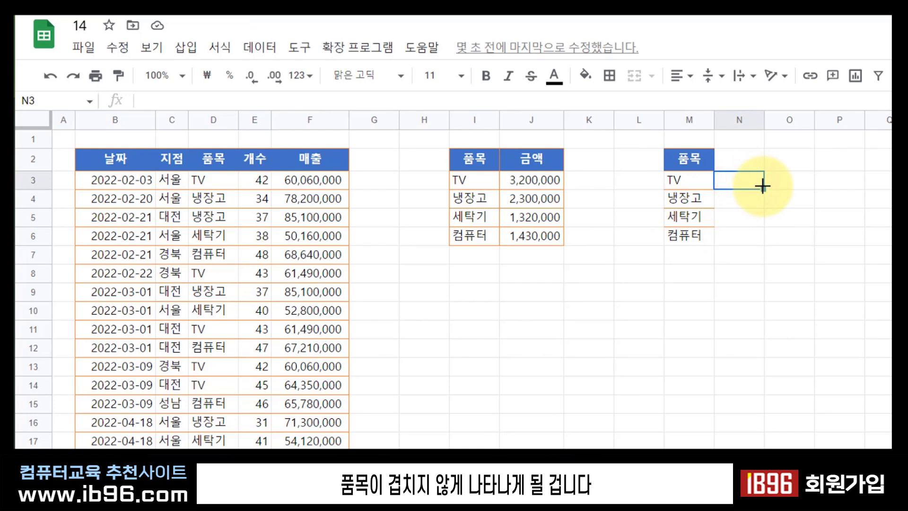
{"action": "type", "text": "="}
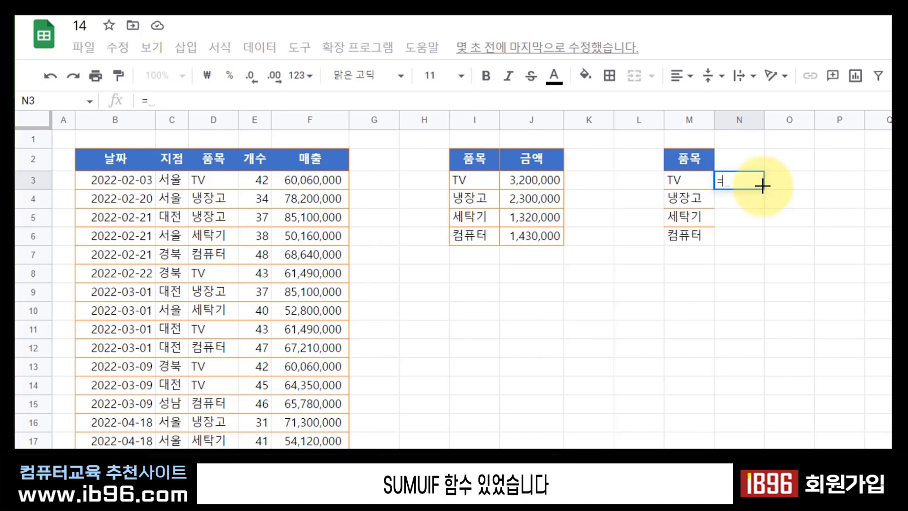
{"action": "type", "text": "SUMIF"}
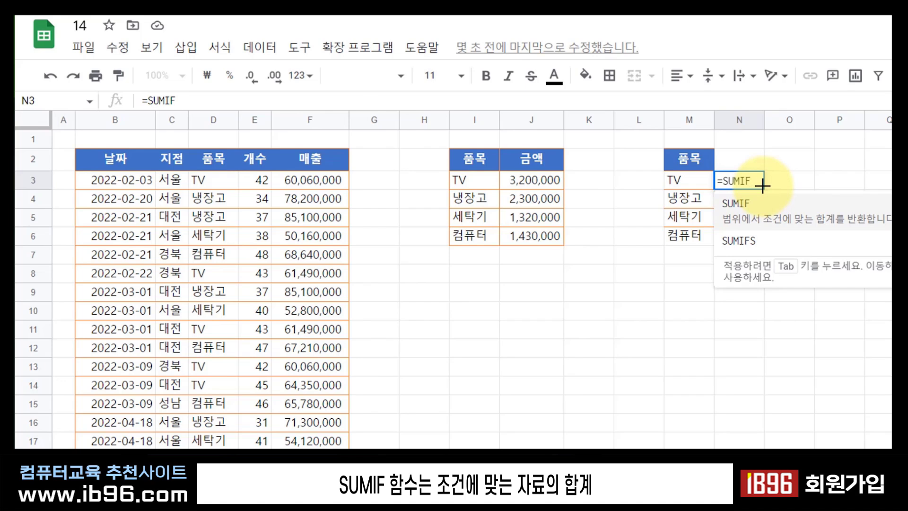
{"action": "key", "text": "Tab"}
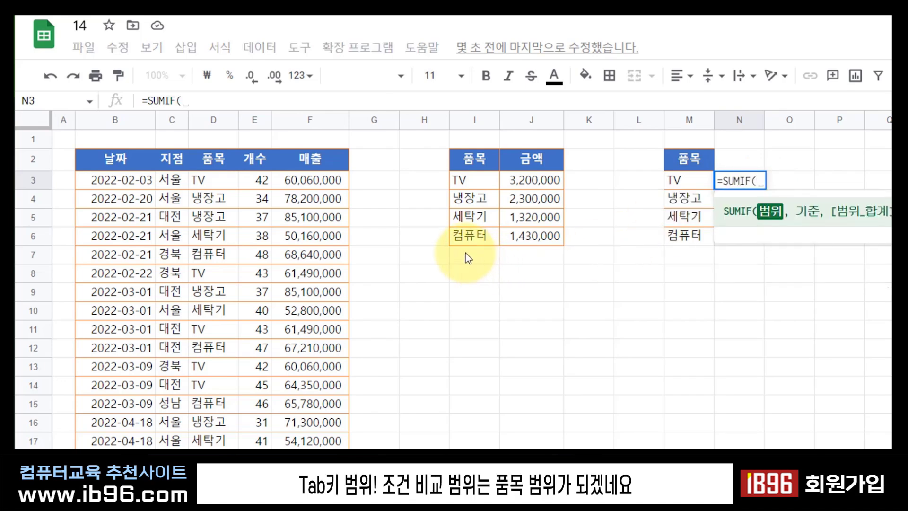
{"action": "left_click", "coordinate": [213, 187]}
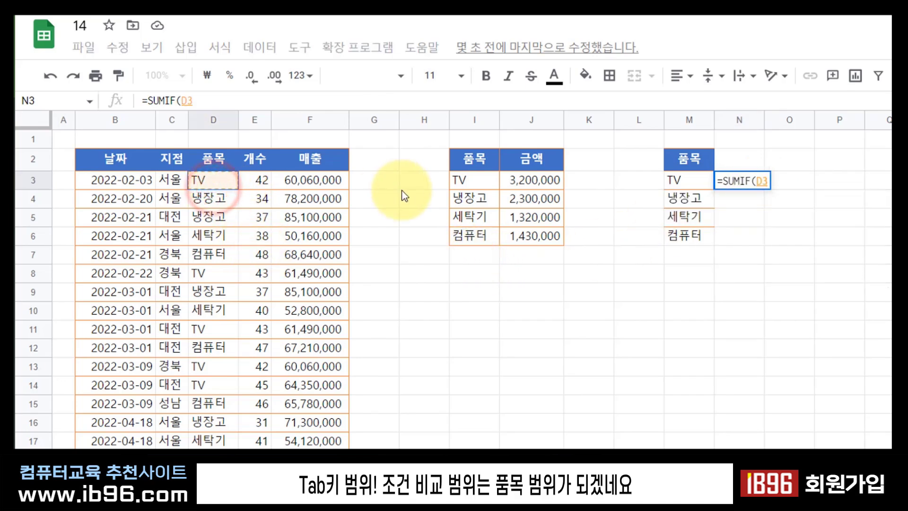
{"action": "key", "text": "ctrl+shift+Down"}
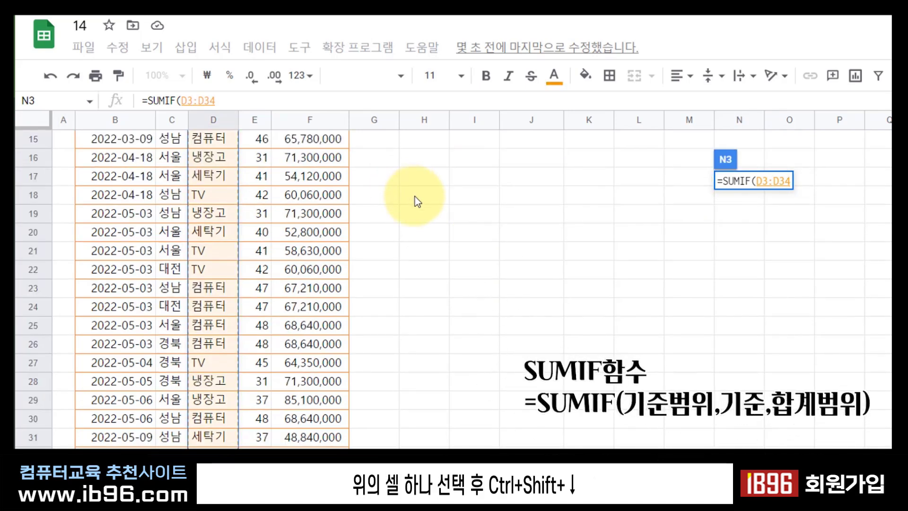
{"action": "scroll", "coordinate": [444, 209], "scroll_direction": "up", "scroll_amount": 5}
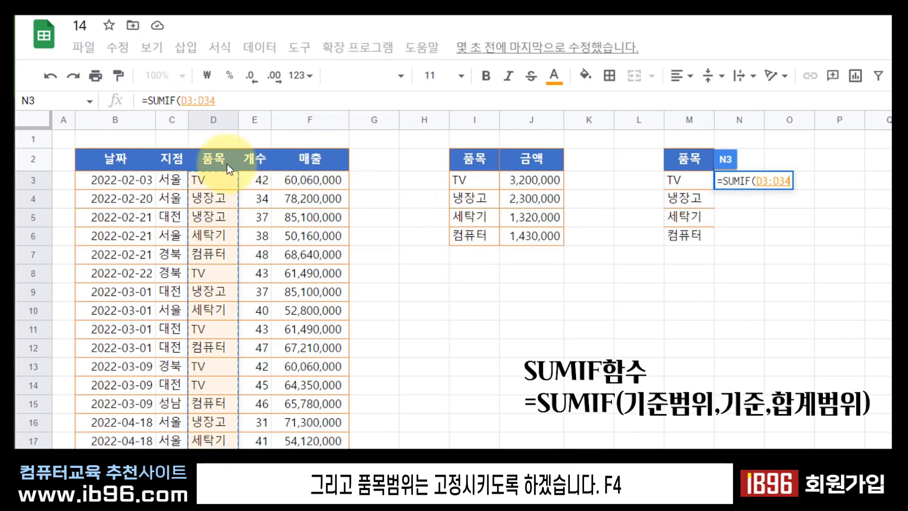
{"action": "key", "text": "F4"}
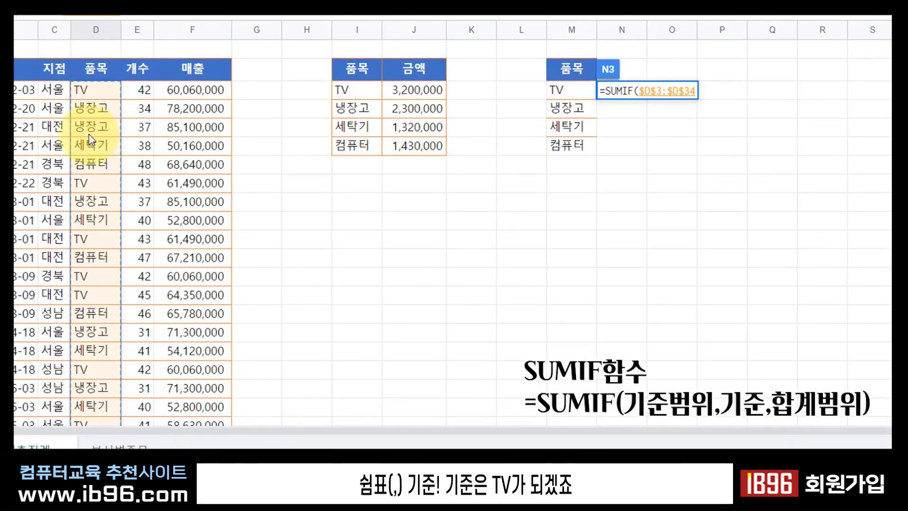
- Complete the N3 SUMIF formula with M3 as the criterion and $F$3:$F$34 as the absolute sum range
{"action": "type", "text": ","}
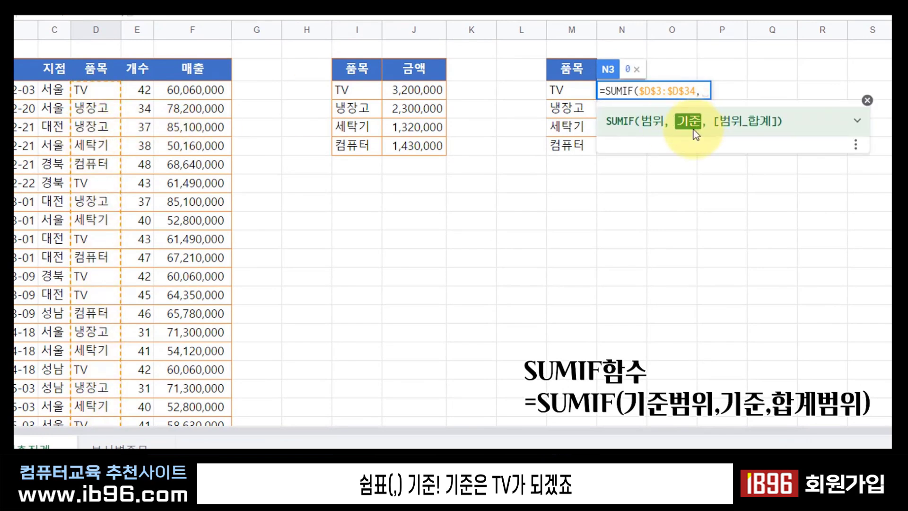
{"action": "left_click", "coordinate": [578, 90]}
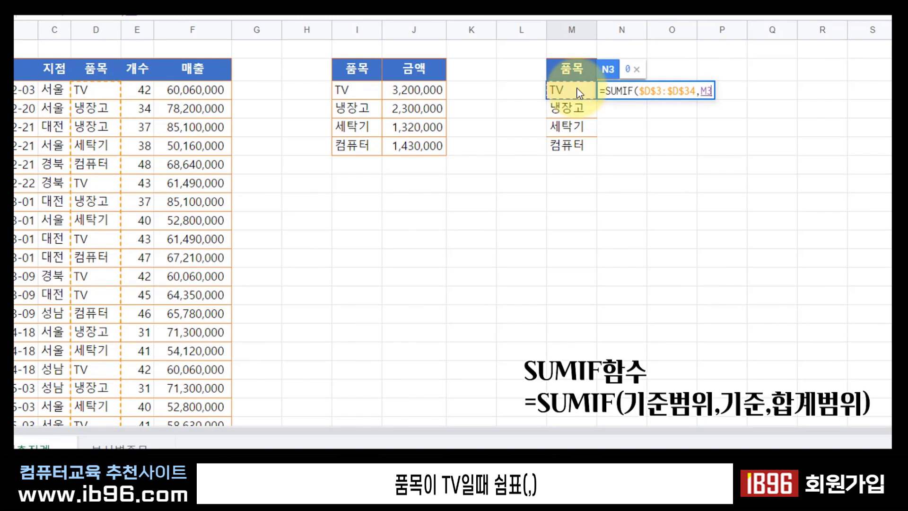
{"action": "type", "text": ","}
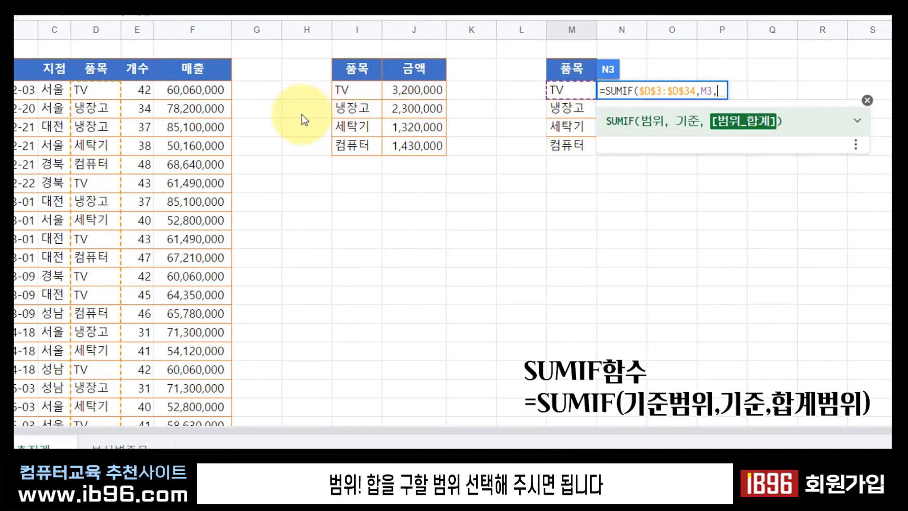
{"action": "left_click", "coordinate": [224, 93]}
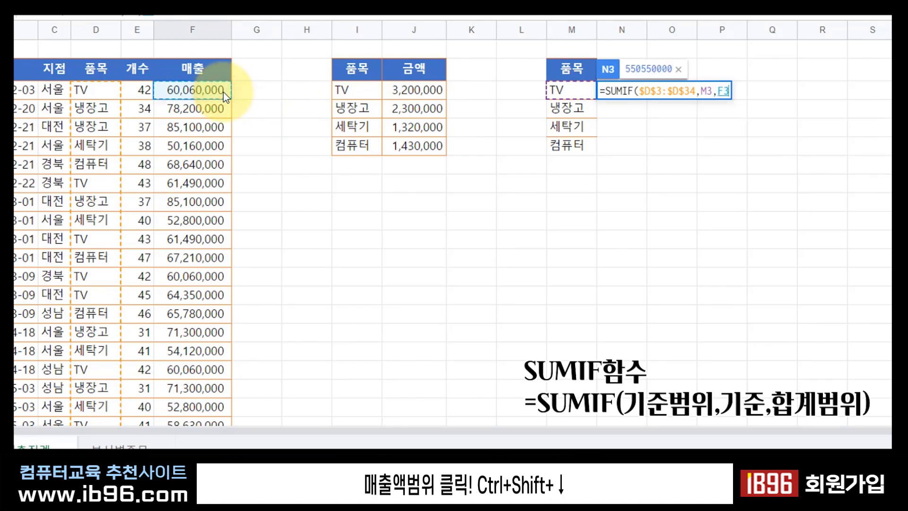
{"action": "key", "text": "ctrl+shift+Down"}
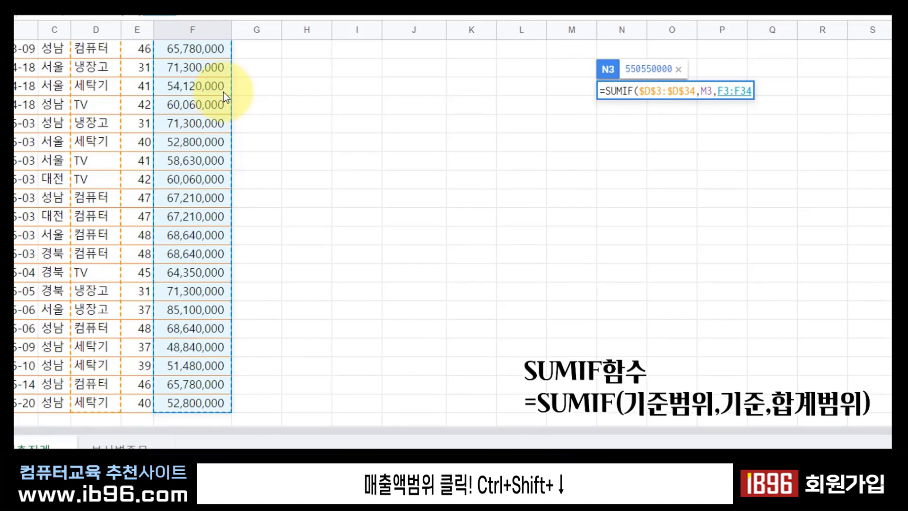
{"action": "key", "text": "F4"}
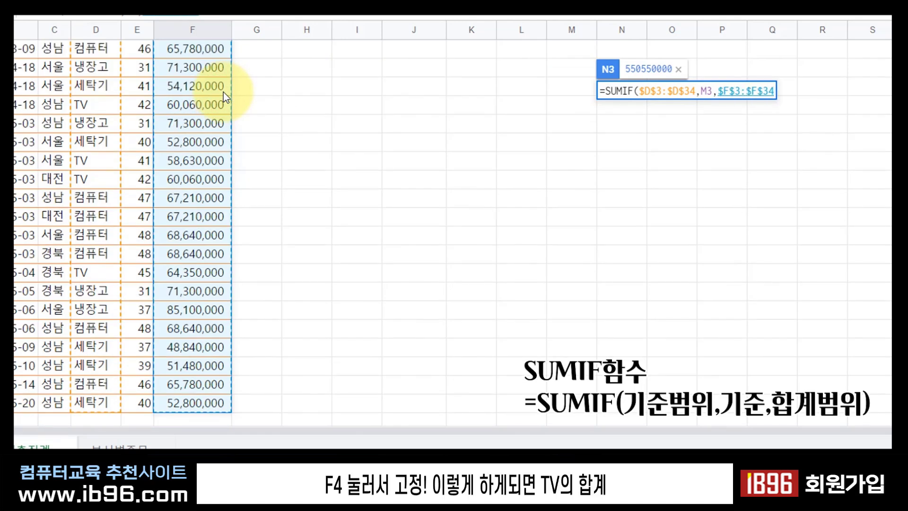
{"action": "key", "text": "Return"}
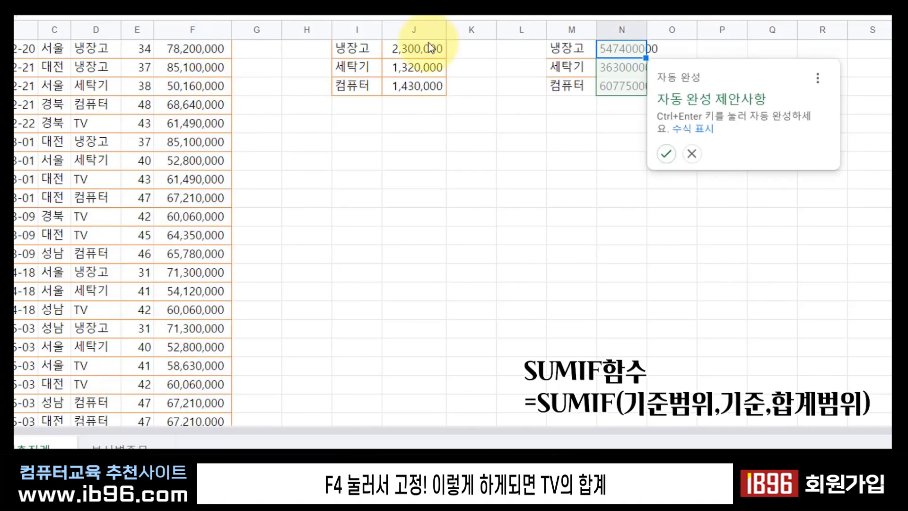
- Accept the autofill suggestion to fill the SUMIF formula through N4:N6, and widen column N to fit the totals
{"action": "scroll", "coordinate": [689, 173], "scroll_direction": "up", "scroll_amount": 1}
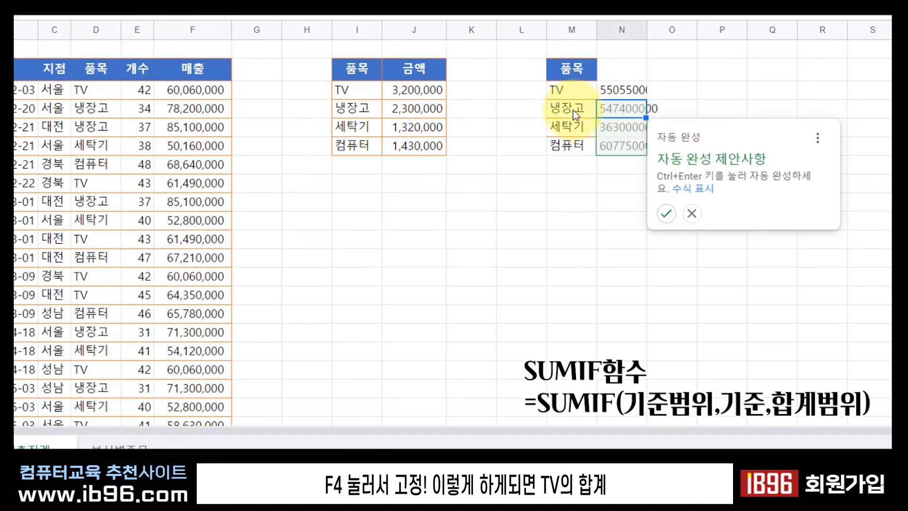
{"action": "key", "text": "ctrl+Return"}
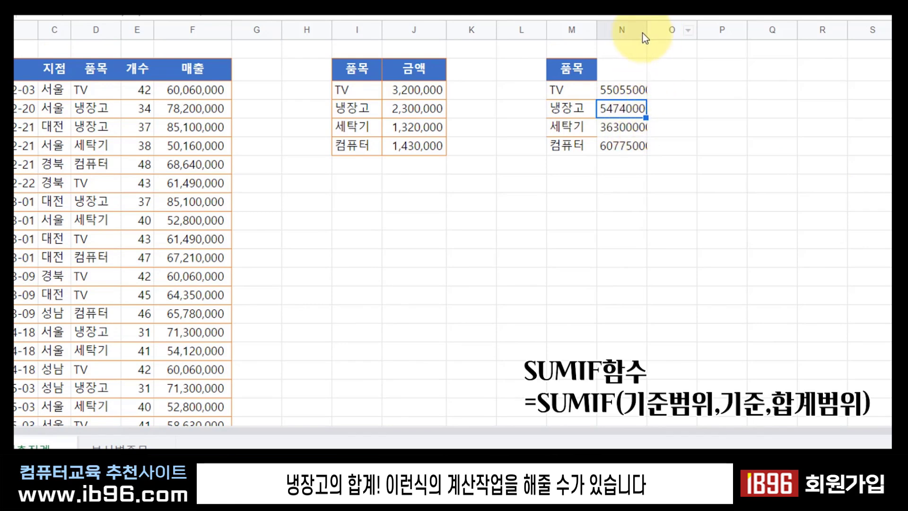
{"action": "left_click_drag", "start_coordinate": [647, 29], "coordinate": [712, 29]}
{"action": "left_click", "coordinate": [637, 146]}
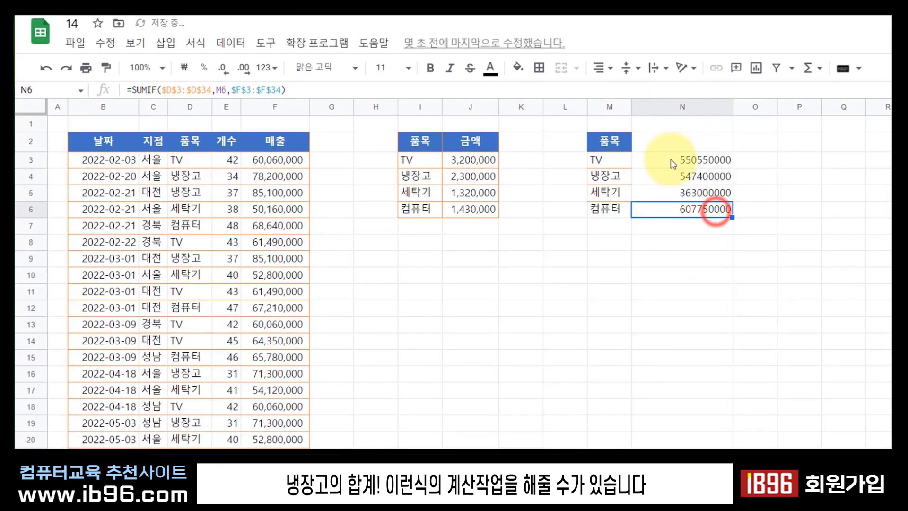
- Enter the branch names 서울 in N2 and 대전 in O2 as column headers for the 품목 summary
{"action": "left_click", "coordinate": [671, 159]}
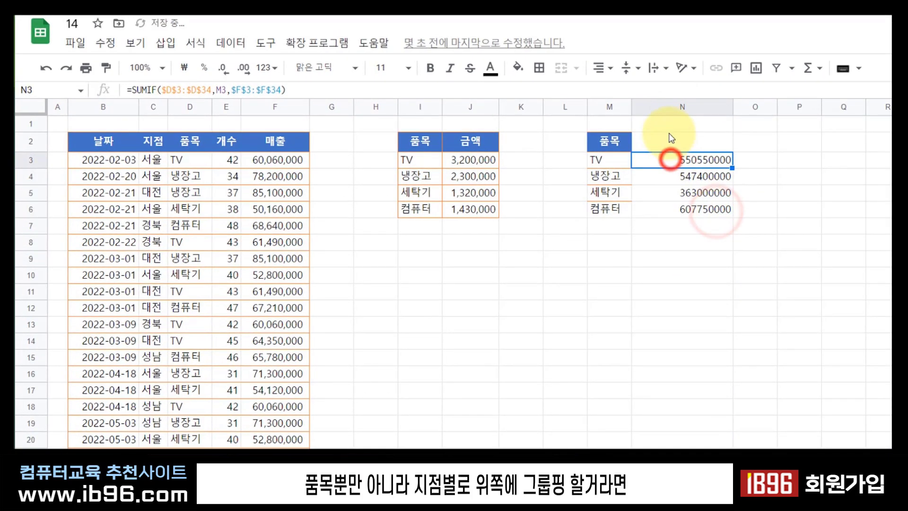
{"action": "left_click", "coordinate": [669, 139]}
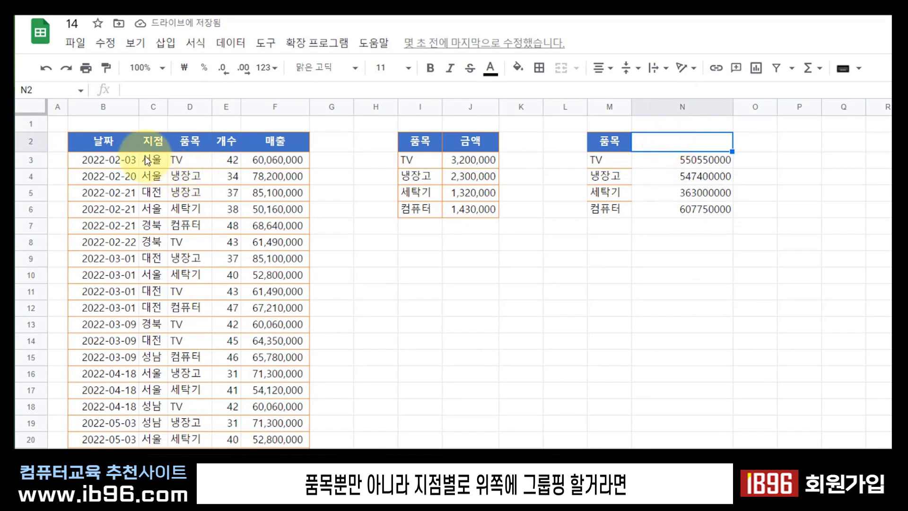
{"action": "left_click", "coordinate": [661, 128]}
{"action": "left_click", "coordinate": [693, 143]}
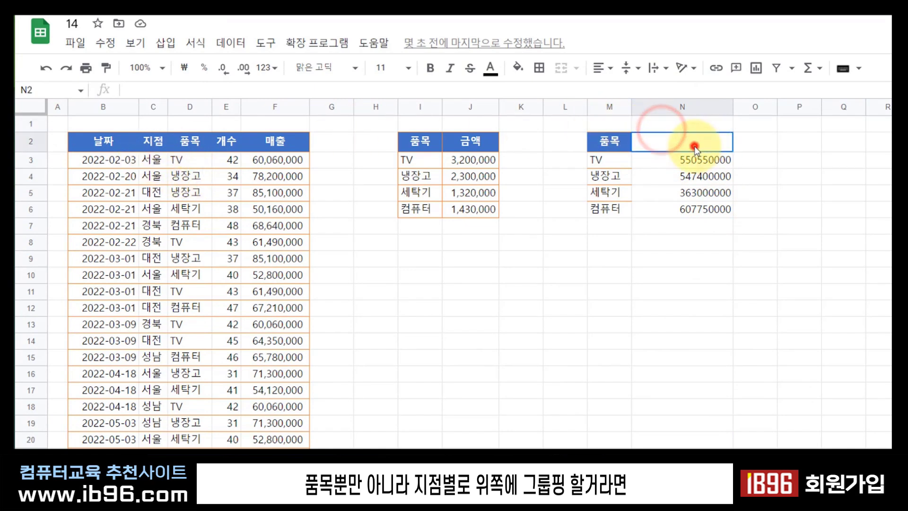
{"action": "key", "text": "Return"}
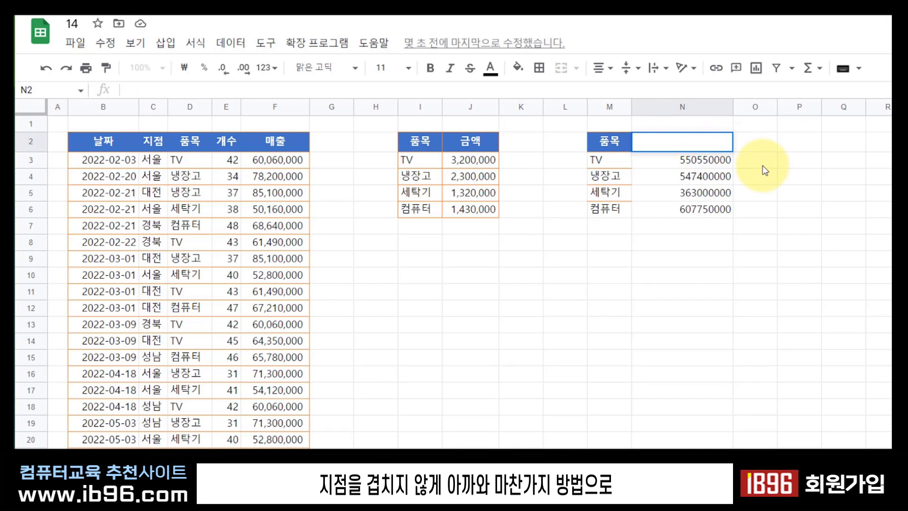
{"action": "type", "text": "서울"}
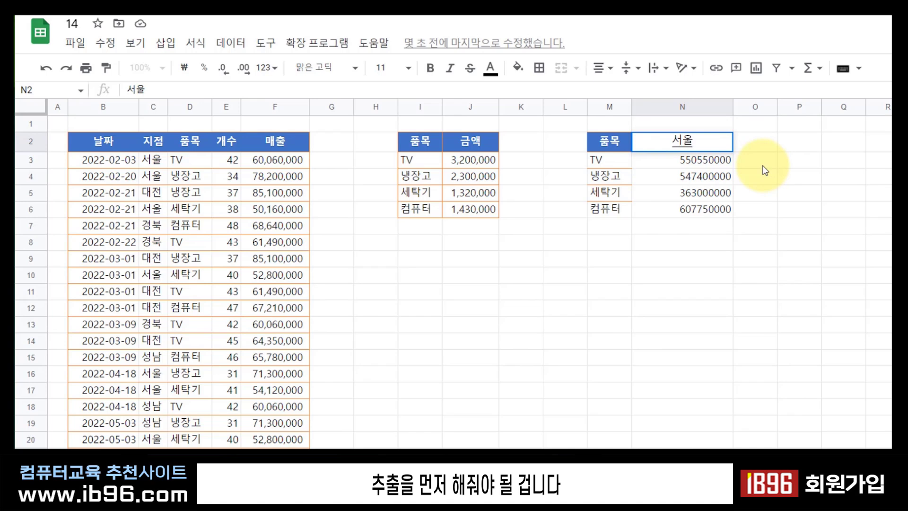
{"action": "key", "text": "Tab"}
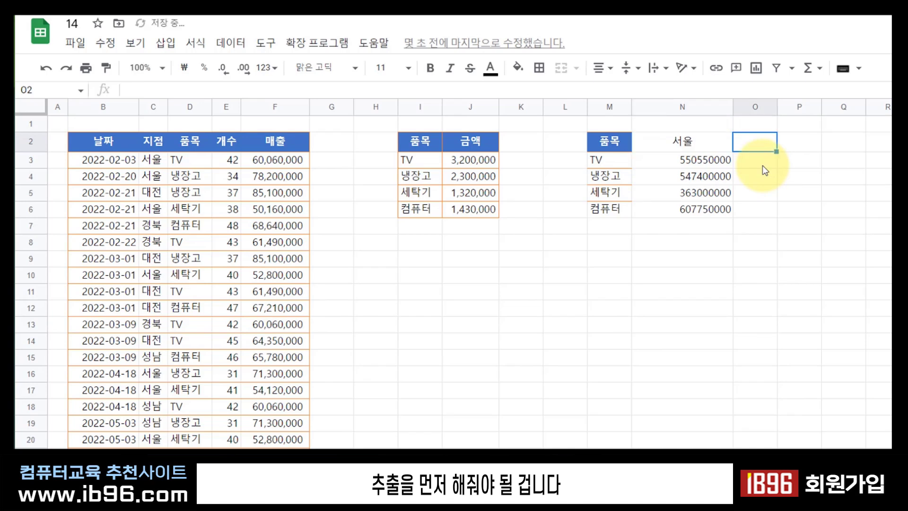
{"action": "type", "text": "대전"}
{"action": "key", "text": "Tab"}
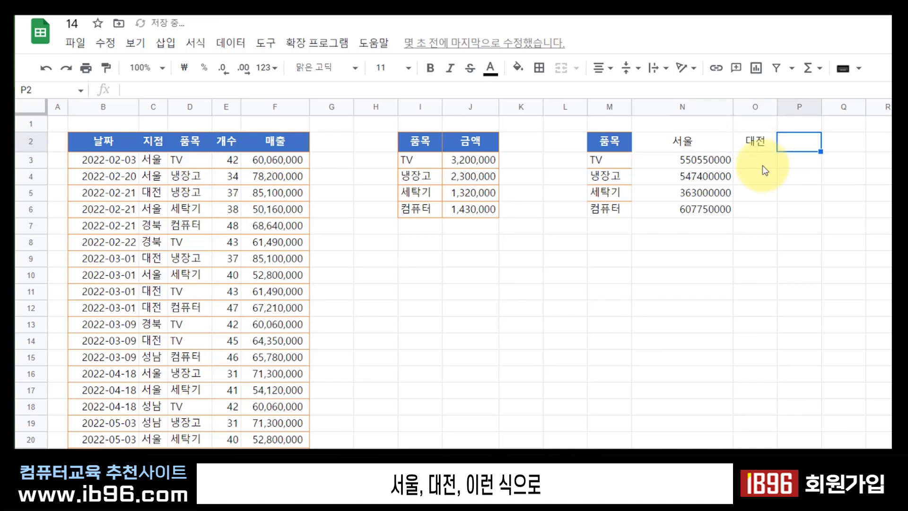
{"action": "left_click", "coordinate": [692, 149]}
{"action": "left_click", "coordinate": [618, 161]}
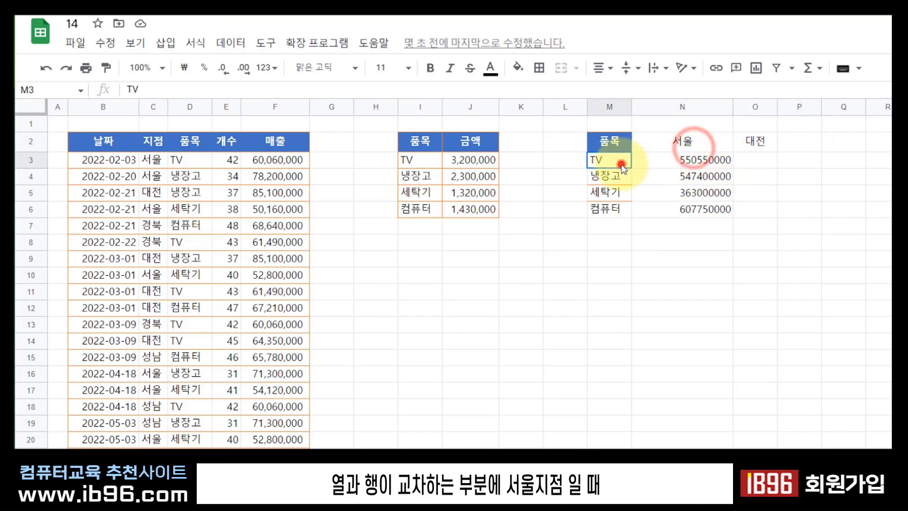
{"action": "left_click", "coordinate": [715, 164]}
{"action": "left_click", "coordinate": [694, 138]}
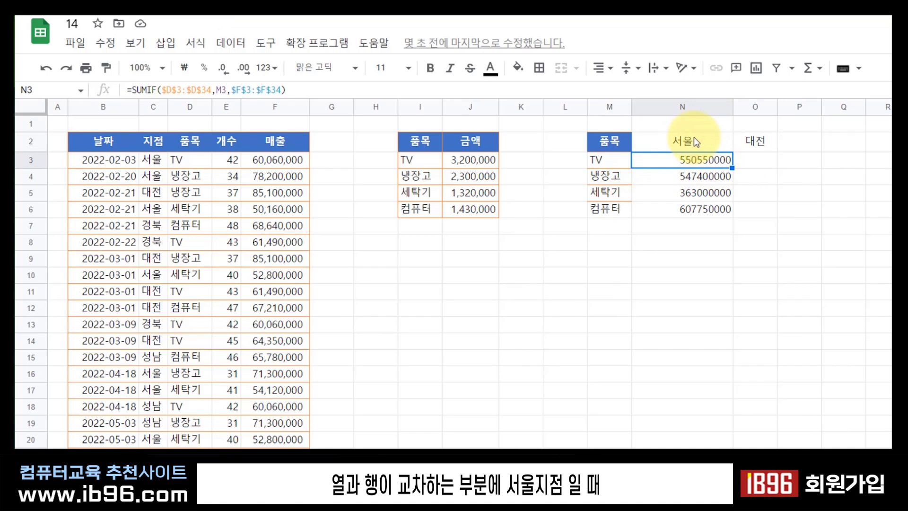
{"action": "left_click", "coordinate": [620, 166]}
{"action": "left_click", "coordinate": [717, 161]}
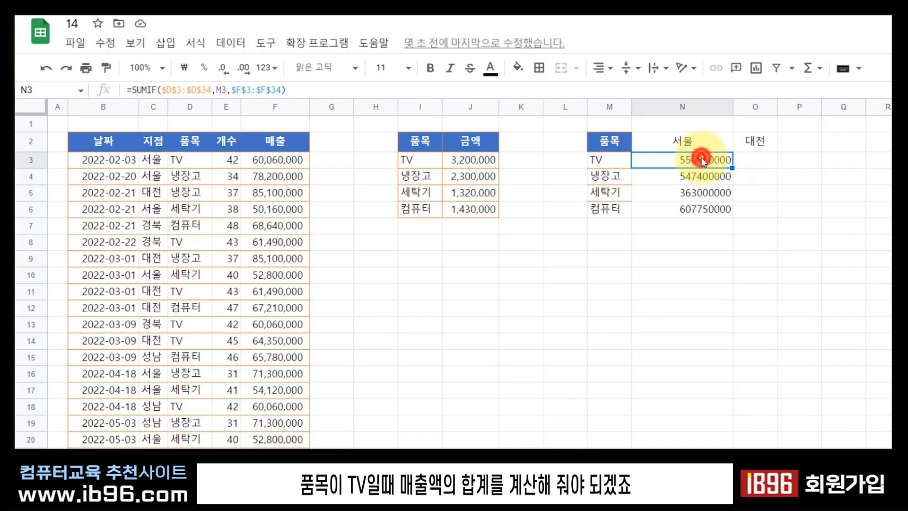
- Edit the formula in N3 to use the SUMIFS function in place of SUMIF
{"action": "double_click", "coordinate": [699, 160]}
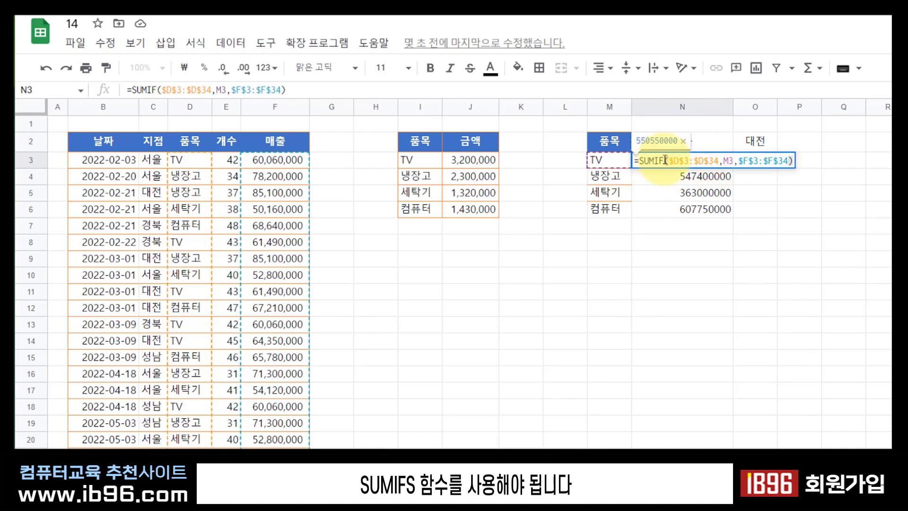
{"action": "left_click", "coordinate": [665, 160]}
{"action": "left_click", "coordinate": [664, 160]}
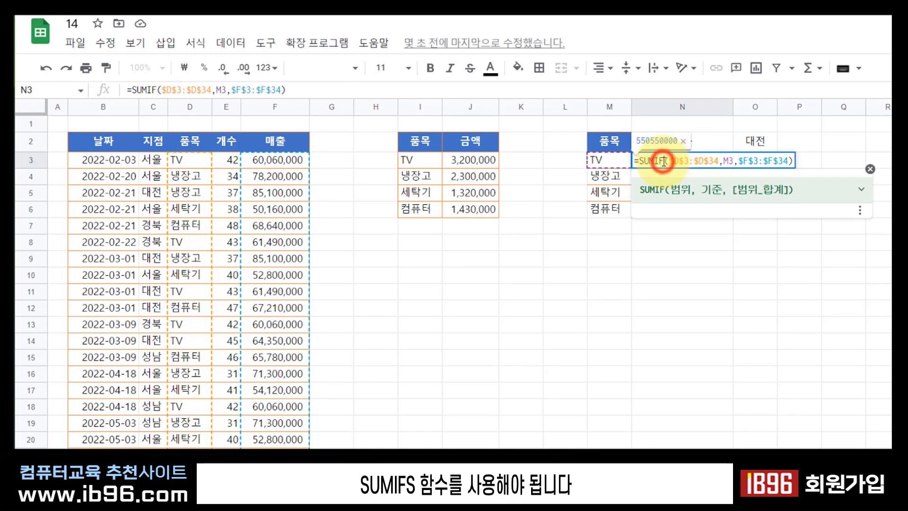
{"action": "type", "text": "S"}
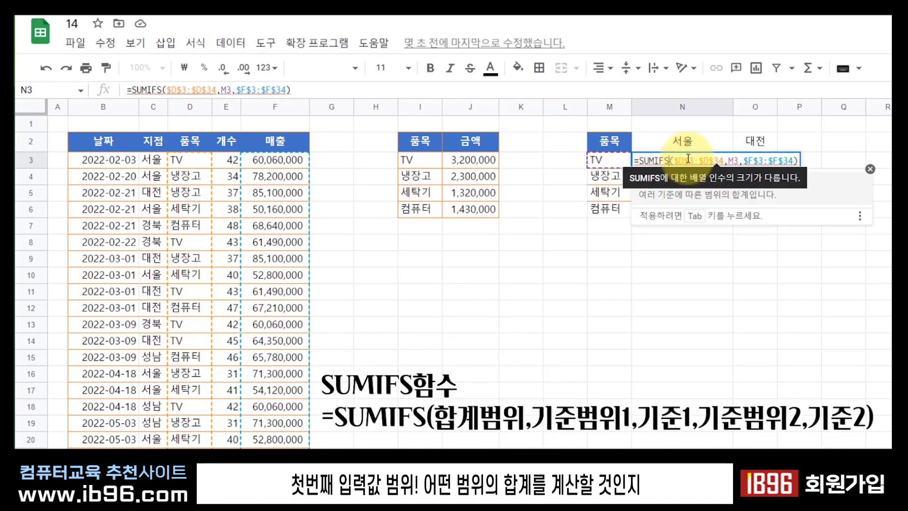
- Copy the sum range $F$3:$F$34 within the N3 formula and insert it as the first SUMIFS argument, followed by a comma
{"action": "left_click", "coordinate": [688, 159]}
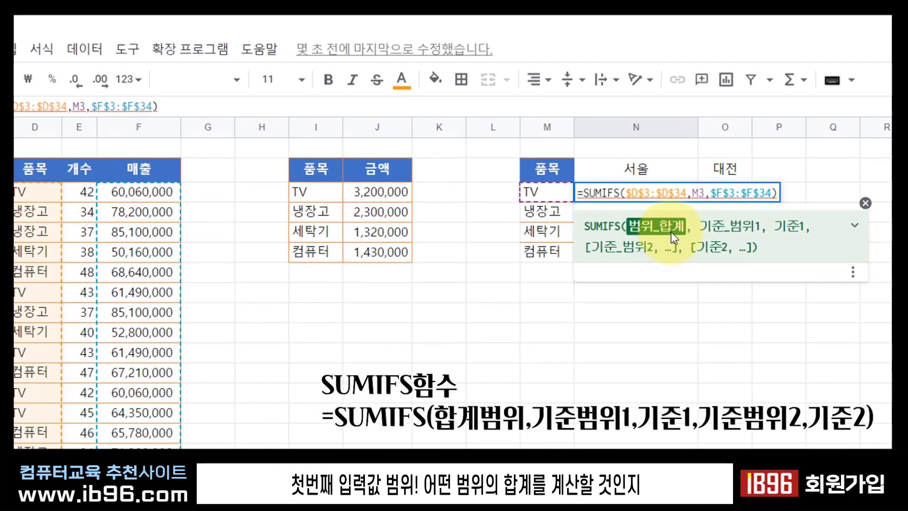
{"action": "left_click_drag", "start_coordinate": [712, 194], "coordinate": [771, 183]}
{"action": "key", "text": "ctrl+c"}
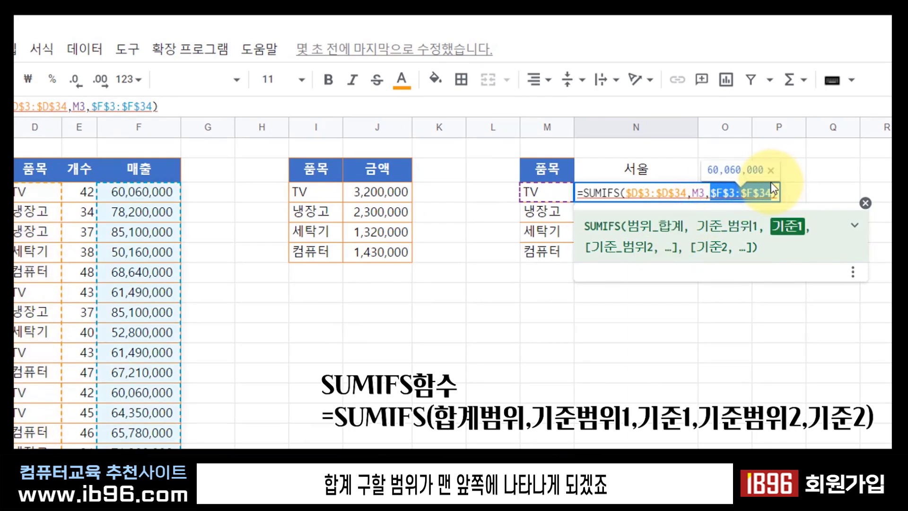
{"action": "left_click", "coordinate": [625, 193]}
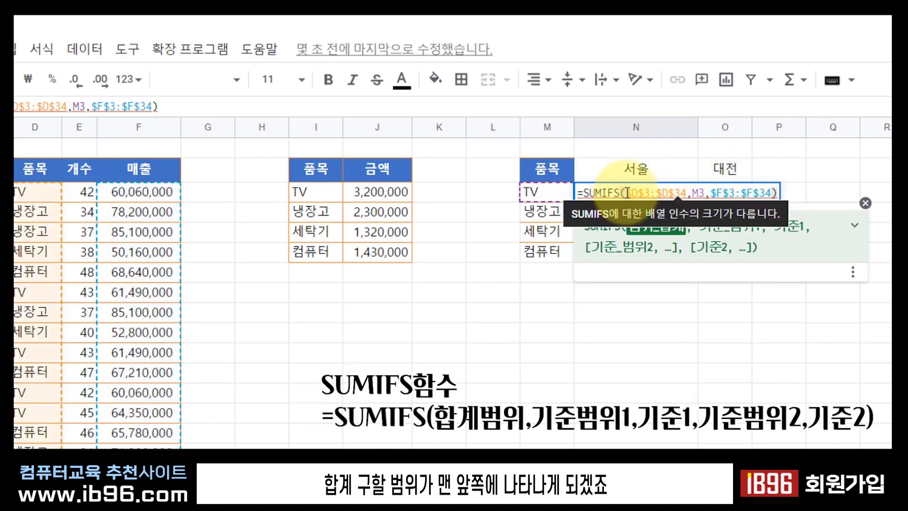
{"action": "key", "text": "ctrl+v"}
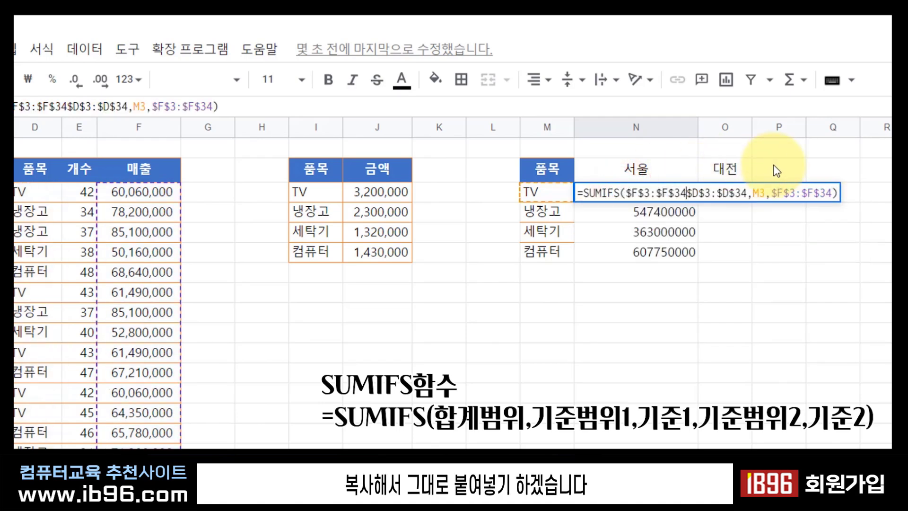
{"action": "type", "text": ","}
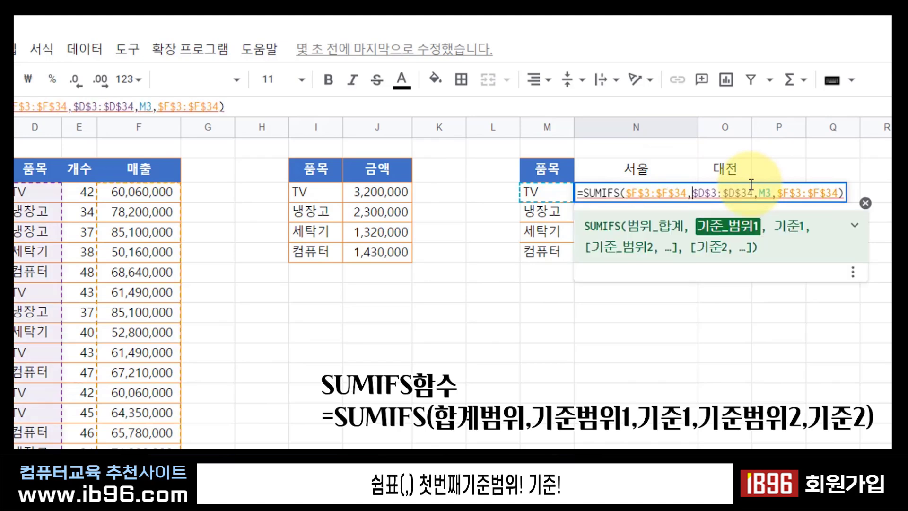
- Replace the trailing $F$3:$F$34 in the N3 formula with the absolute 지점 range $C$3:$C$34 and N2 as its criterion
{"action": "left_click", "coordinate": [754, 191]}
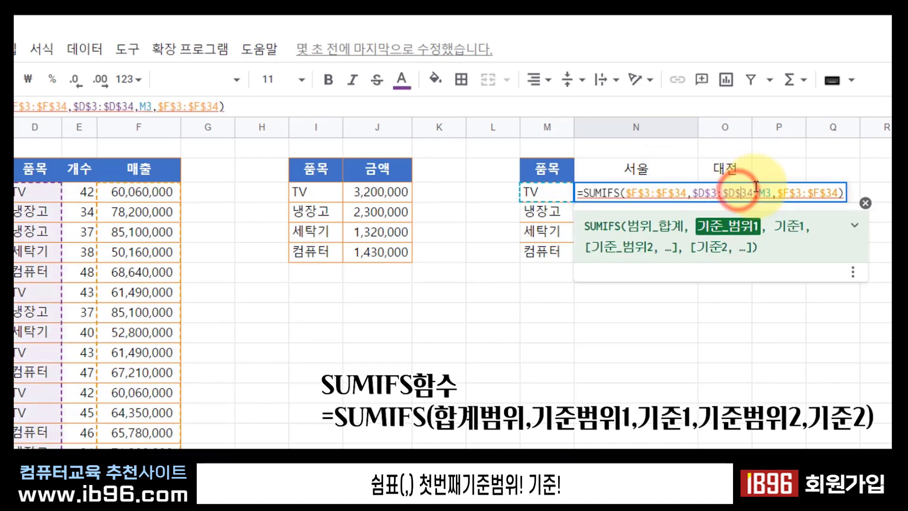
{"action": "left_click", "coordinate": [773, 192]}
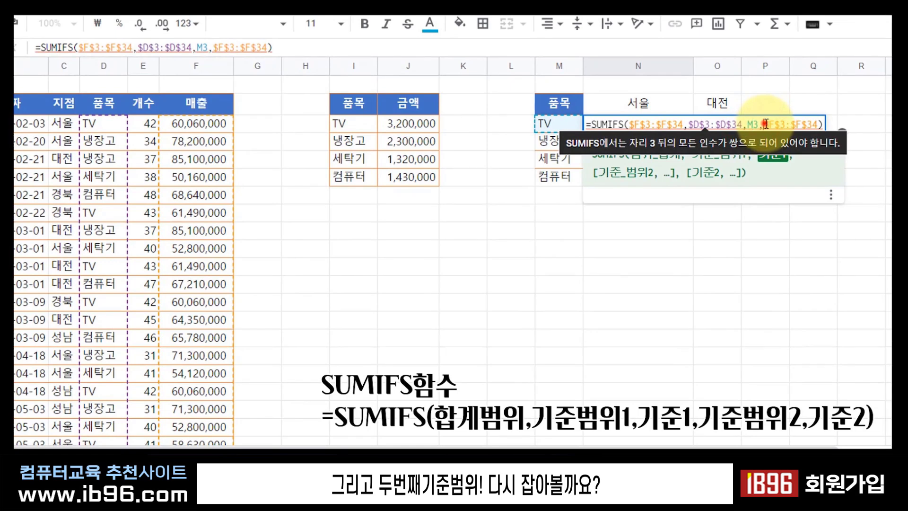
{"action": "left_click_drag", "start_coordinate": [765, 124], "coordinate": [837, 112]}
{"action": "key", "text": "Delete"}
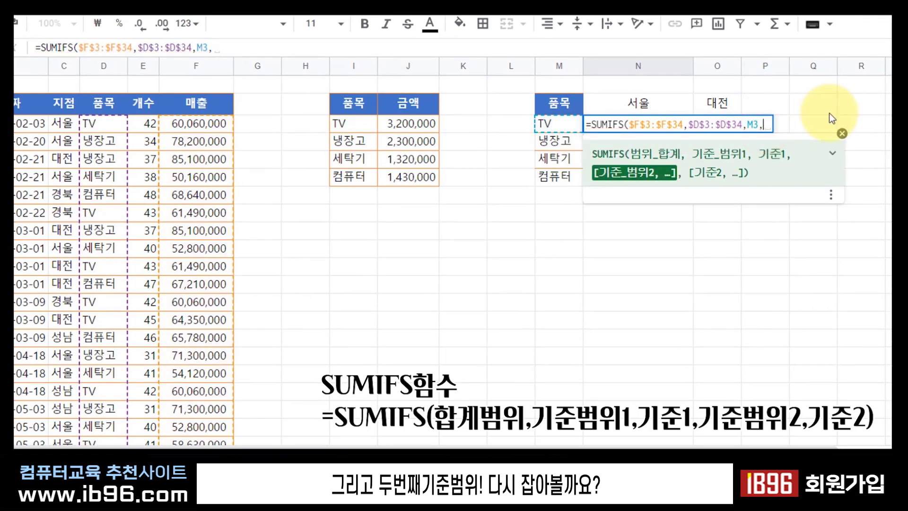
{"action": "left_click", "coordinate": [58, 125]}
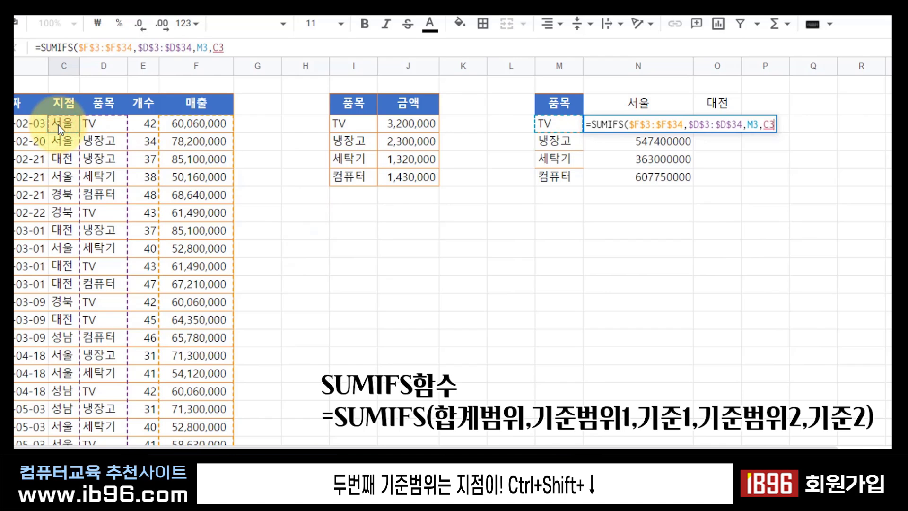
{"action": "key", "text": "ctrl+shift+Down"}
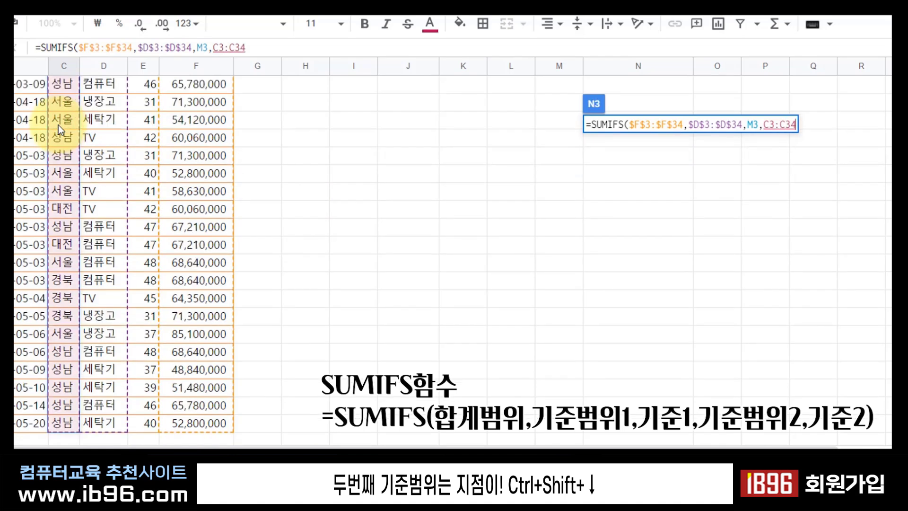
{"action": "key", "text": "F4"}
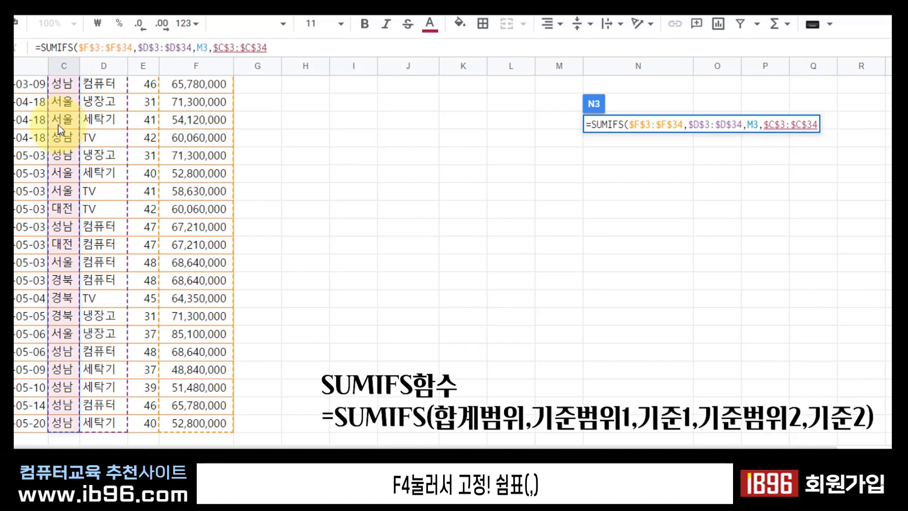
{"action": "type", "text": ","}
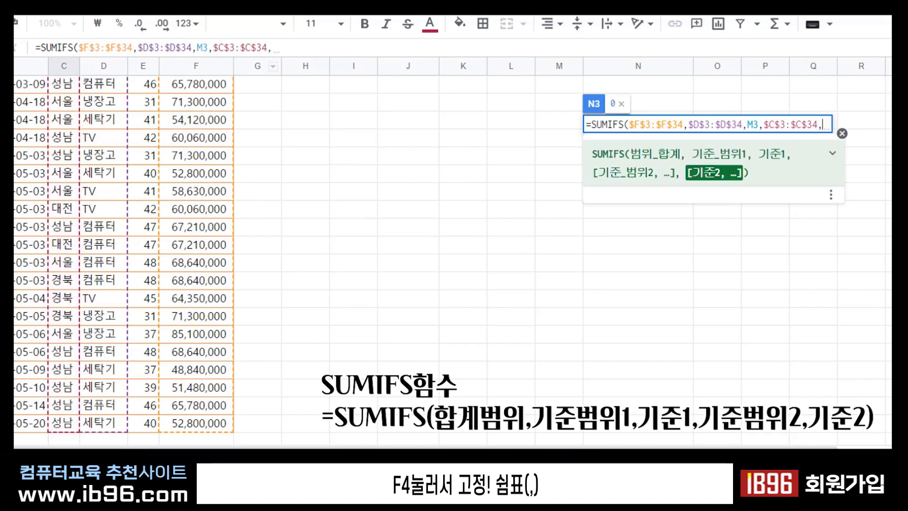
{"action": "scroll", "coordinate": [563, 246], "scroll_direction": "up", "scroll_amount": 5}
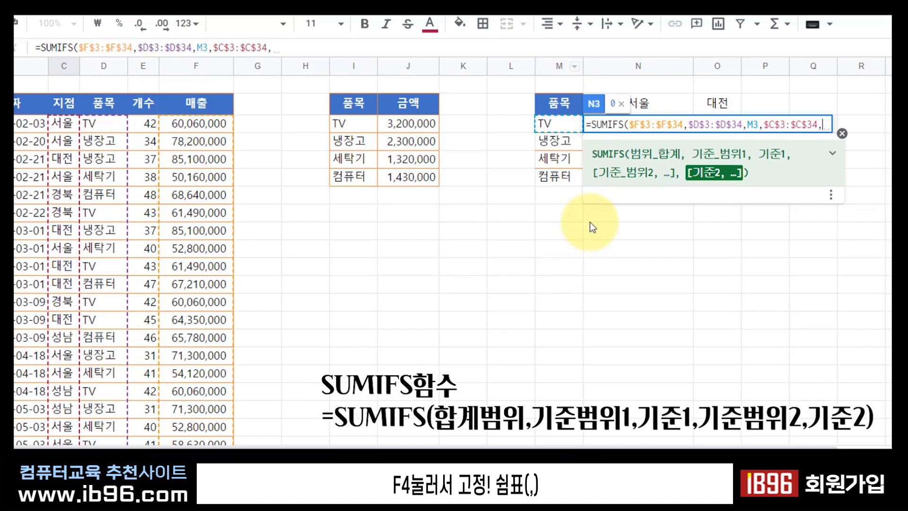
{"action": "left_click", "coordinate": [669, 101]}
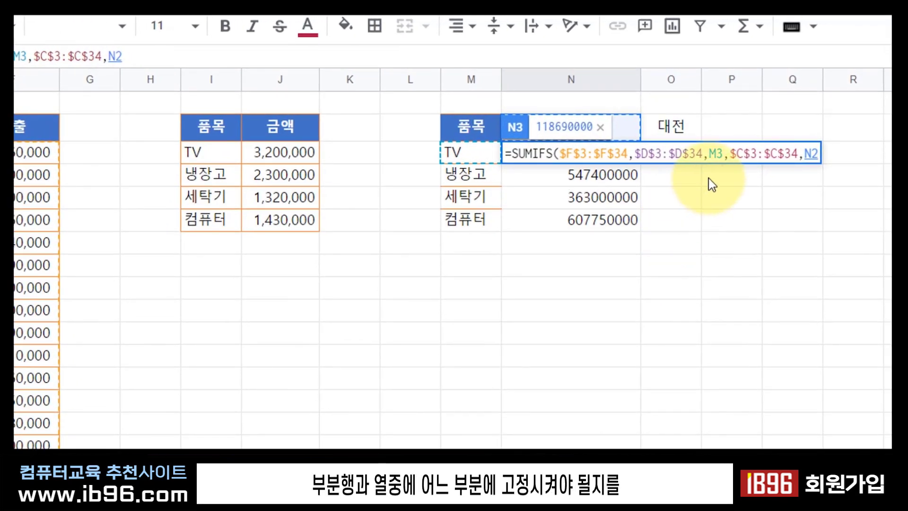
- Make the criteria references in N3 mixed, as $M3 and N$2, and enter the SUMIFS formula
{"action": "left_click", "coordinate": [715, 154]}
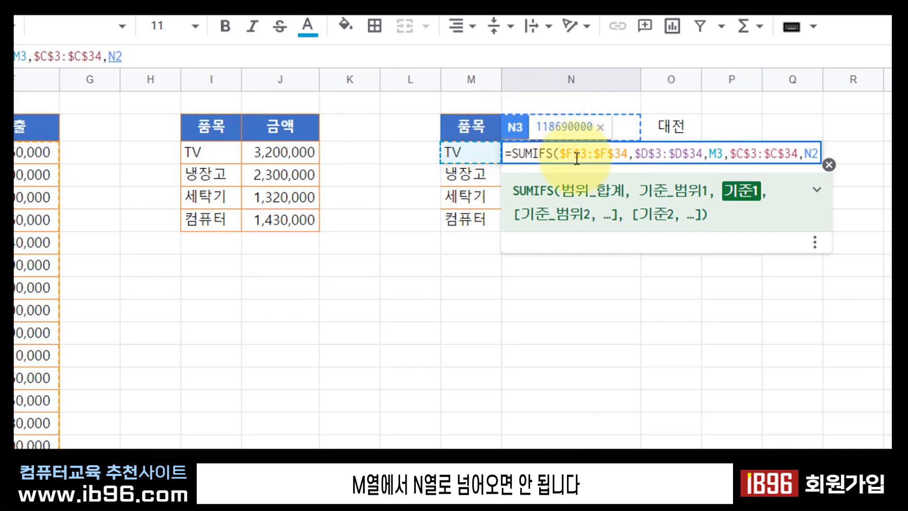
{"action": "key", "text": "F4"}
{"action": "key", "text": "F4"}
{"action": "key", "text": "F4"}
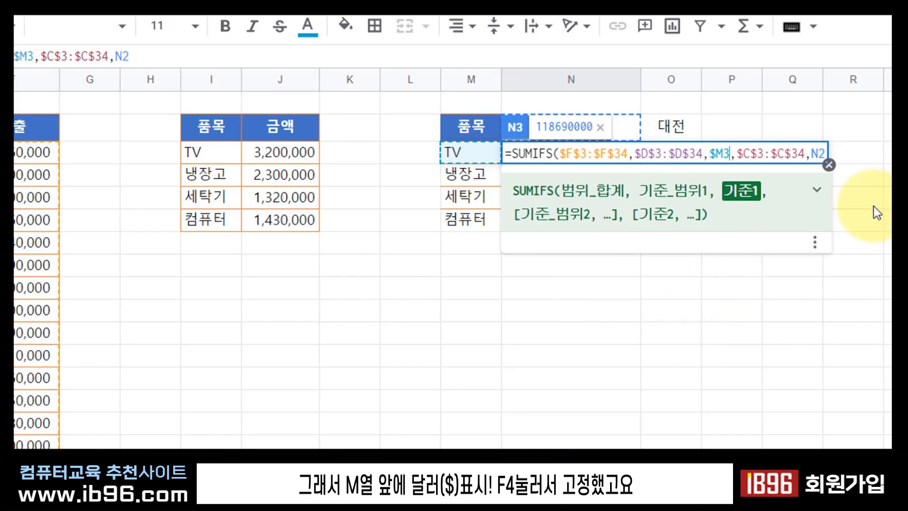
{"action": "left_click", "coordinate": [822, 153]}
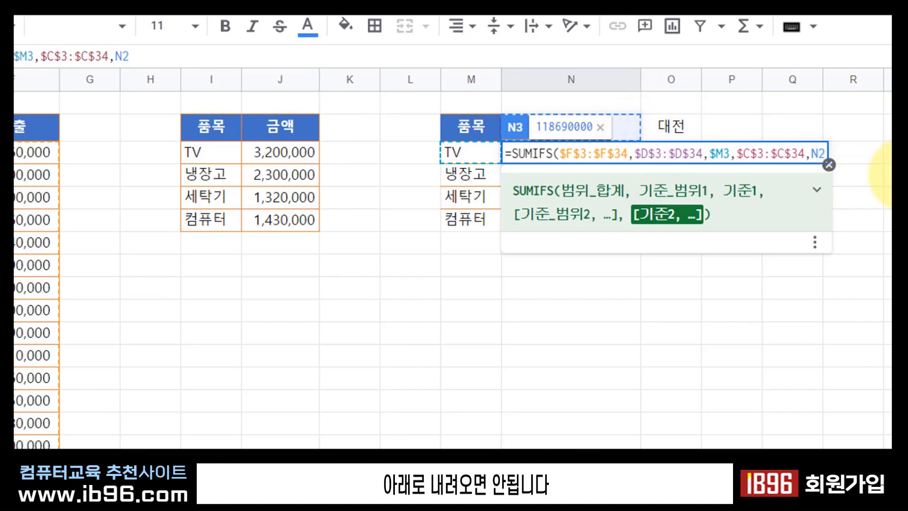
{"action": "type", "text": "$"}
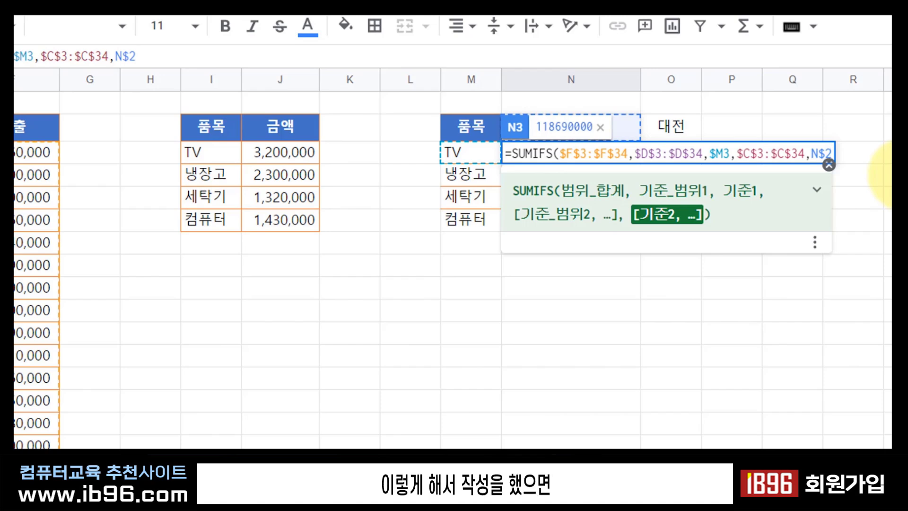
{"action": "key", "text": "Return"}
- Fill the N3 SUMIFS formula across N3:O6 and format the results as won currency without decimals
{"action": "left_click", "coordinate": [627, 156]}
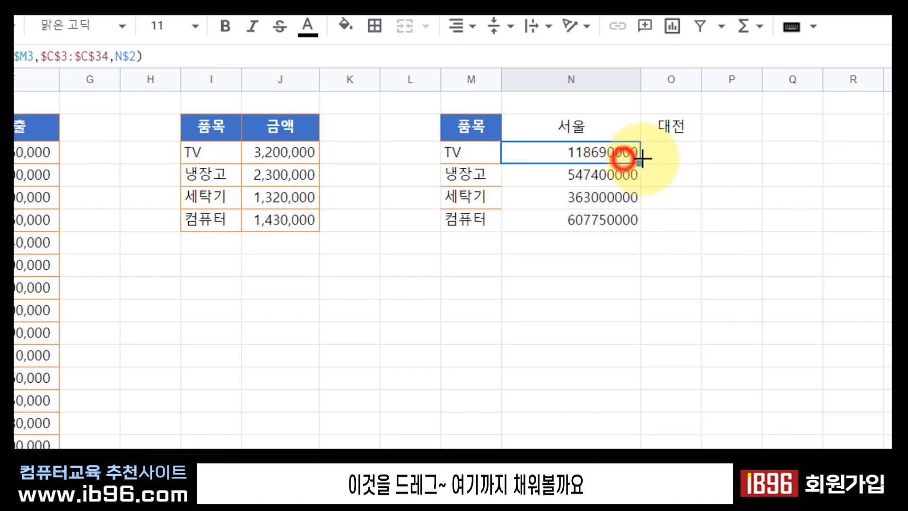
{"action": "left_click_drag", "start_coordinate": [639, 162], "coordinate": [704, 218]}
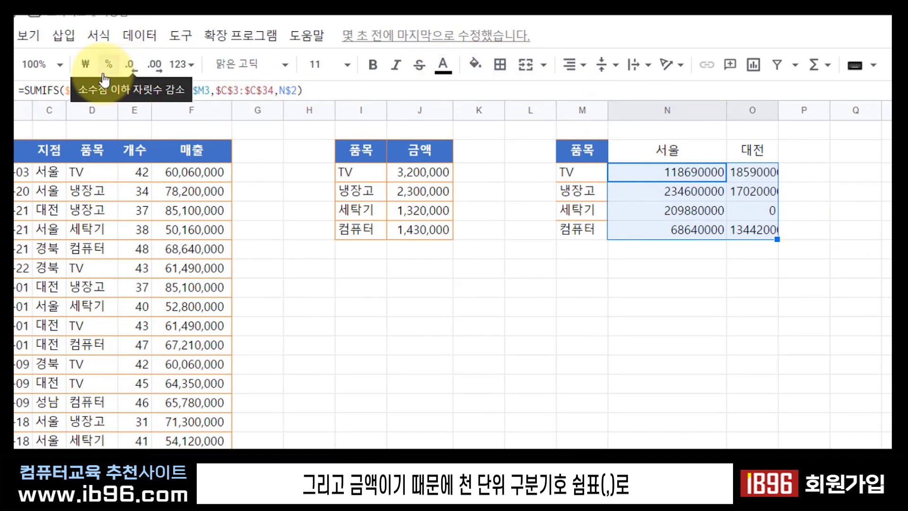
{"action": "left_click", "coordinate": [86, 70]}
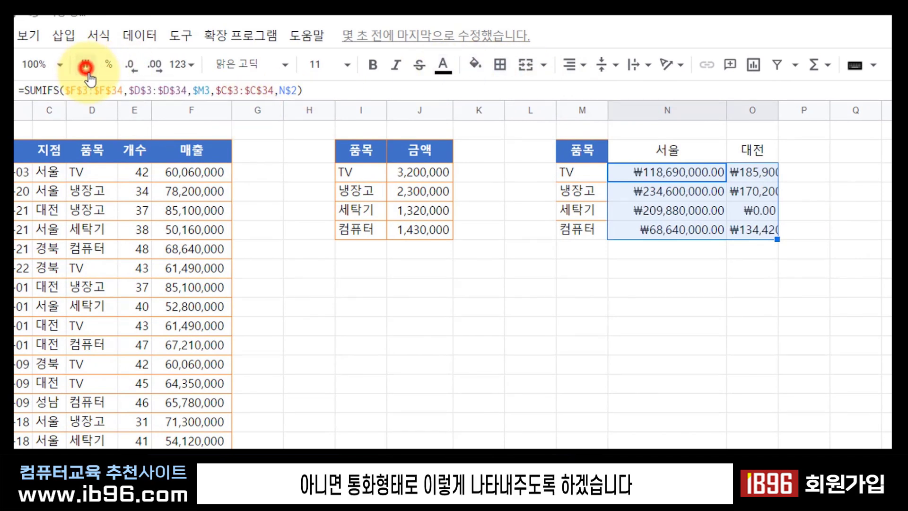
{"action": "left_click", "coordinate": [131, 65]}
{"action": "left_click", "coordinate": [131, 66]}
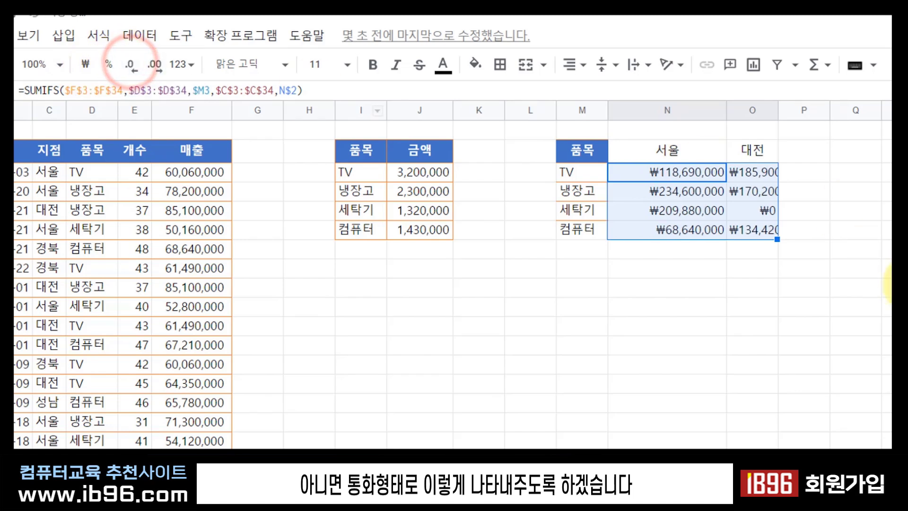
- Widen column O so the 대전 sales amounts fit completely
{"action": "left_click", "coordinate": [883, 306]}
{"action": "left_click_drag", "start_coordinate": [727, 110], "coordinate": [801, 111]}
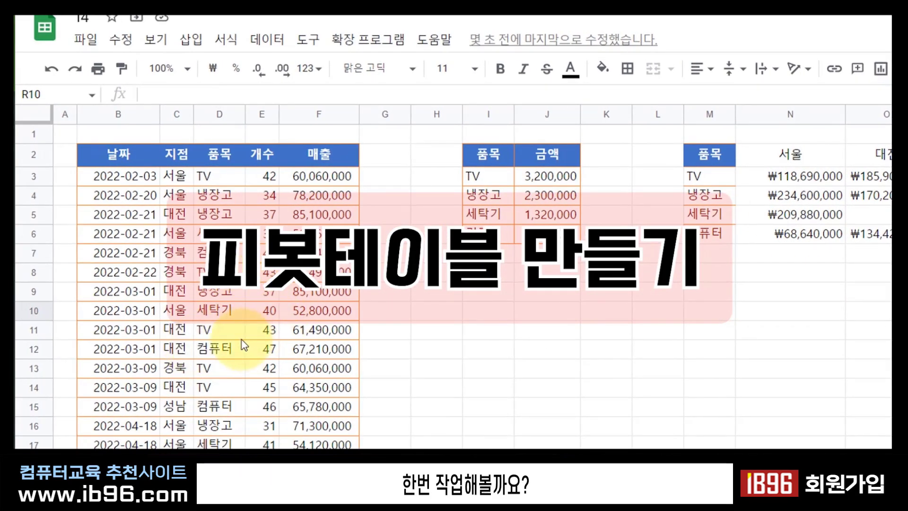
- Start a pivot table from the sales data and check that its source range '매출집계'!B2:F34 covers all rows
{"action": "left_click", "coordinate": [222, 294]}
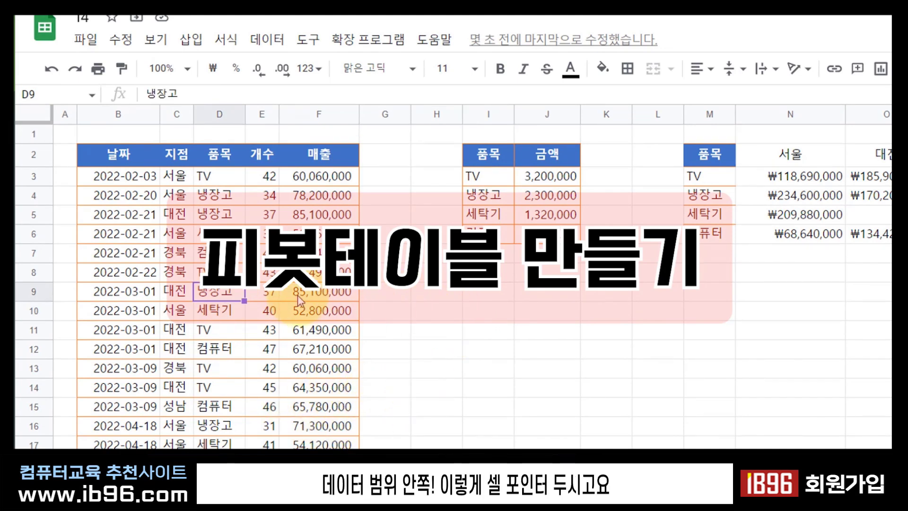
{"action": "left_click", "coordinate": [235, 293]}
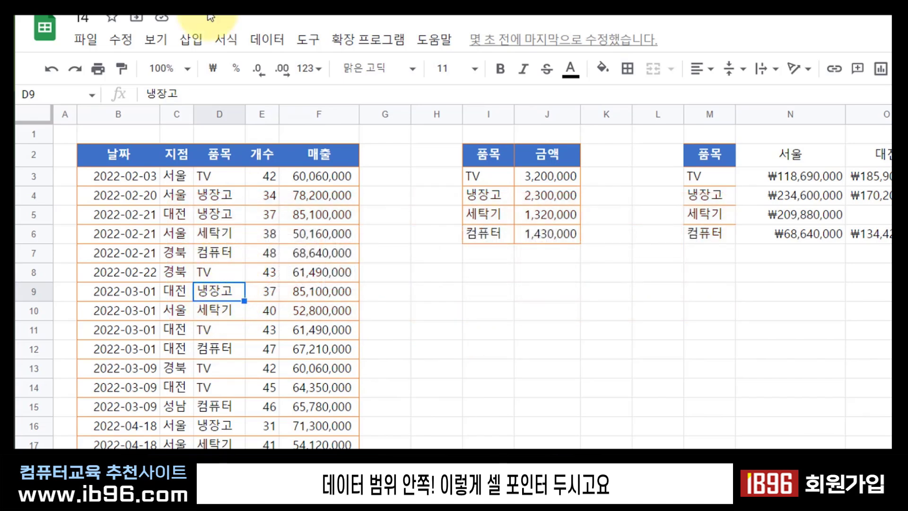
{"action": "left_click", "coordinate": [191, 42]}
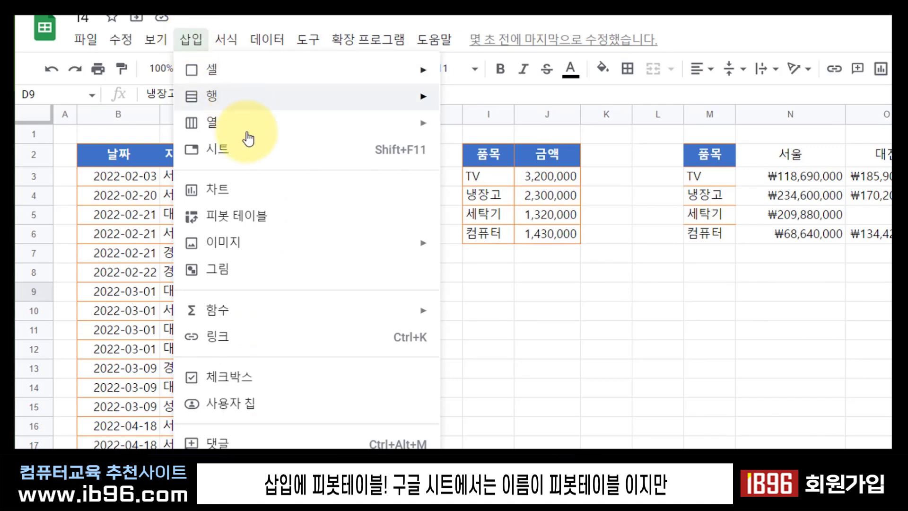
{"action": "left_click", "coordinate": [257, 227]}
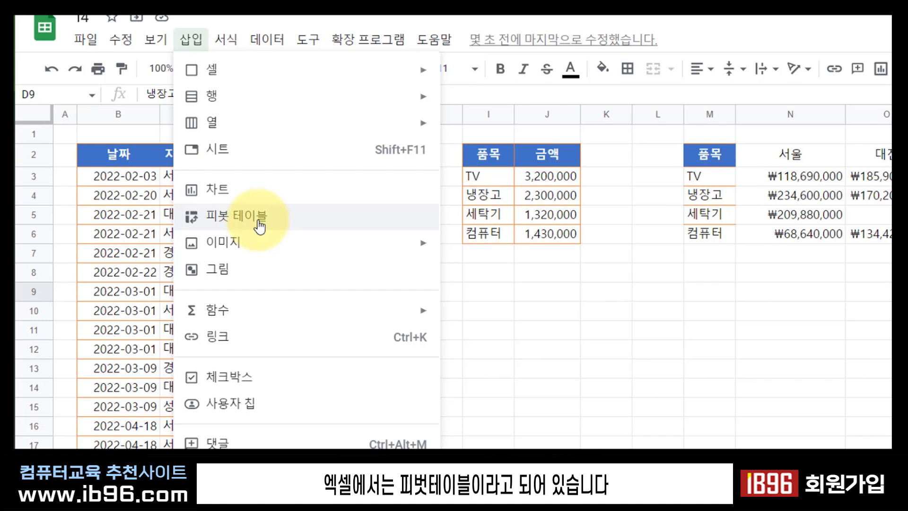
{"action": "left_click", "coordinate": [259, 227]}
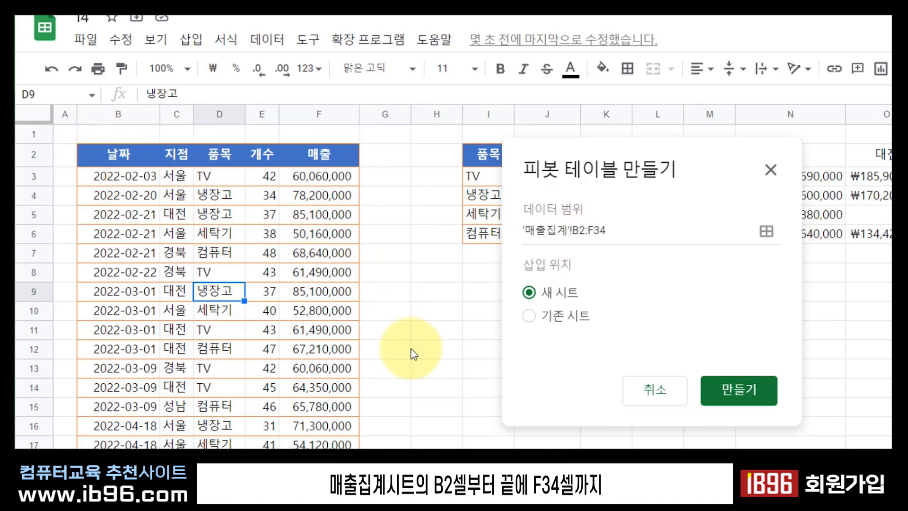
{"action": "scroll", "coordinate": [396, 410], "scroll_direction": "down", "scroll_amount": 4}
{"action": "scroll", "coordinate": [396, 411], "scroll_direction": "down", "scroll_amount": 1}
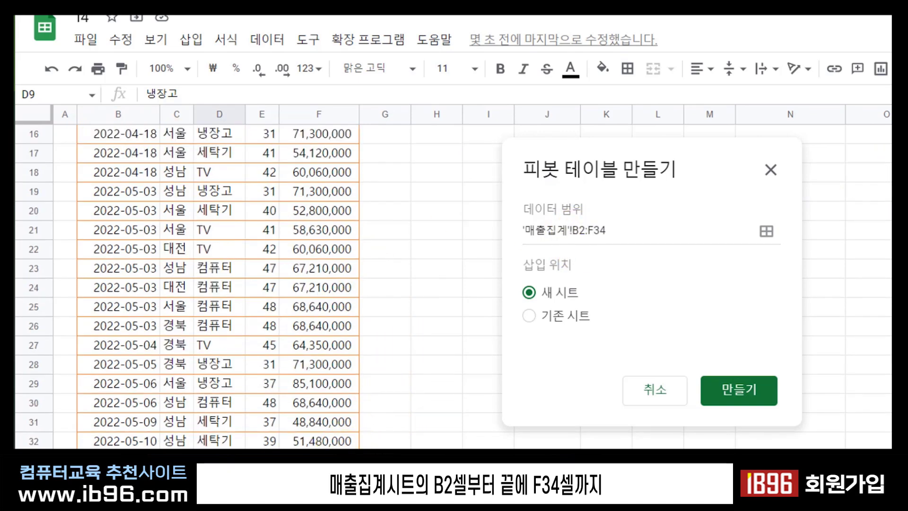
{"action": "scroll", "coordinate": [371, 328], "scroll_direction": "up", "scroll_amount": 5}
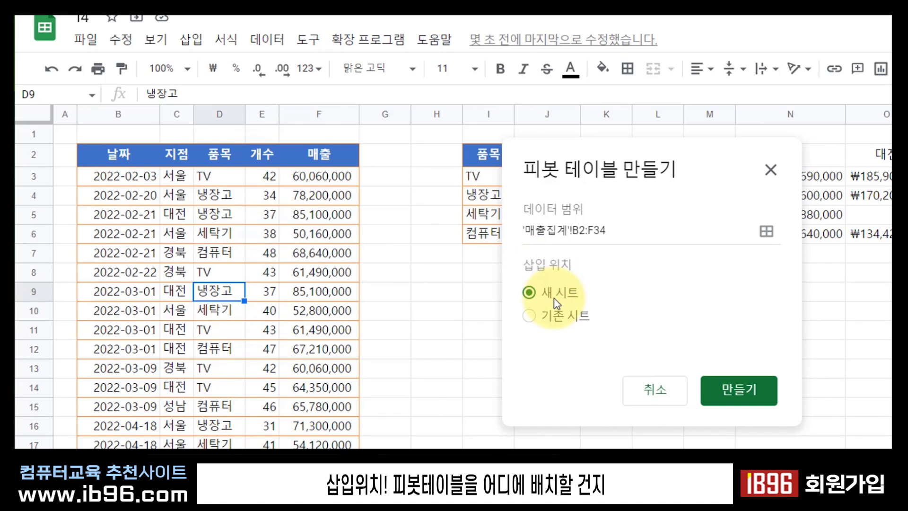
- Place the pivot table on the existing sheet at cell I10 of 매출집계 and create it
{"action": "left_click", "coordinate": [569, 324]}
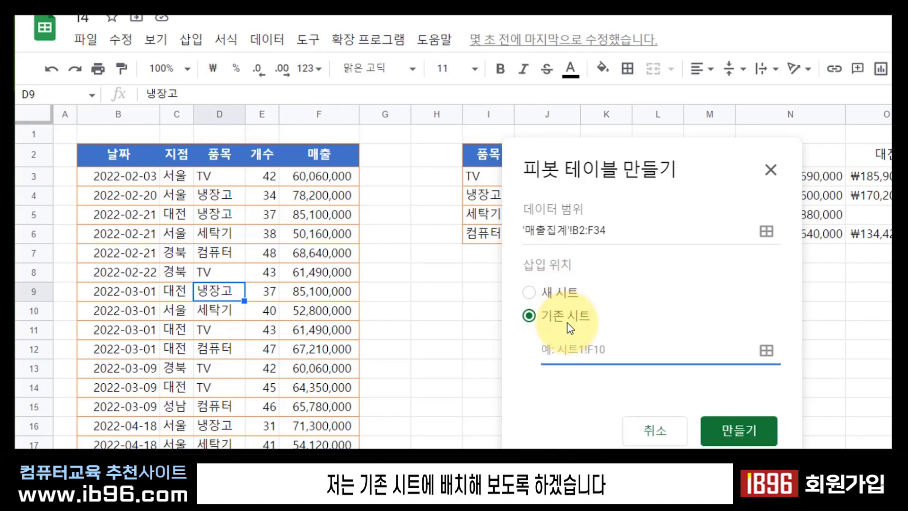
{"action": "left_click_drag", "start_coordinate": [620, 152], "coordinate": [241, 184]}
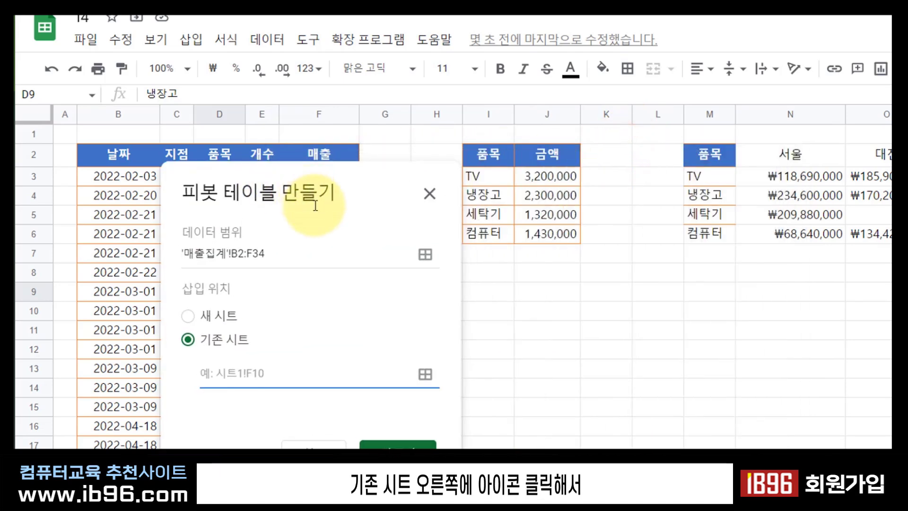
{"action": "left_click", "coordinate": [427, 378]}
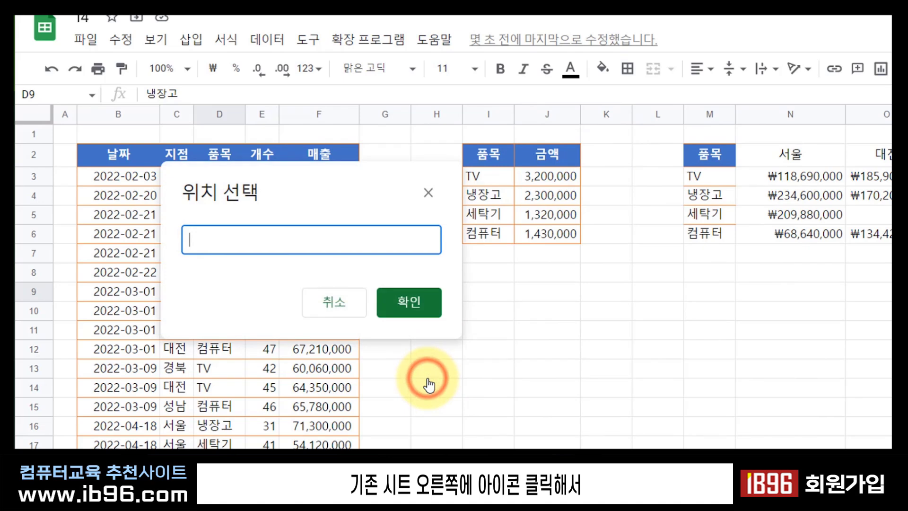
{"action": "left_click", "coordinate": [481, 312]}
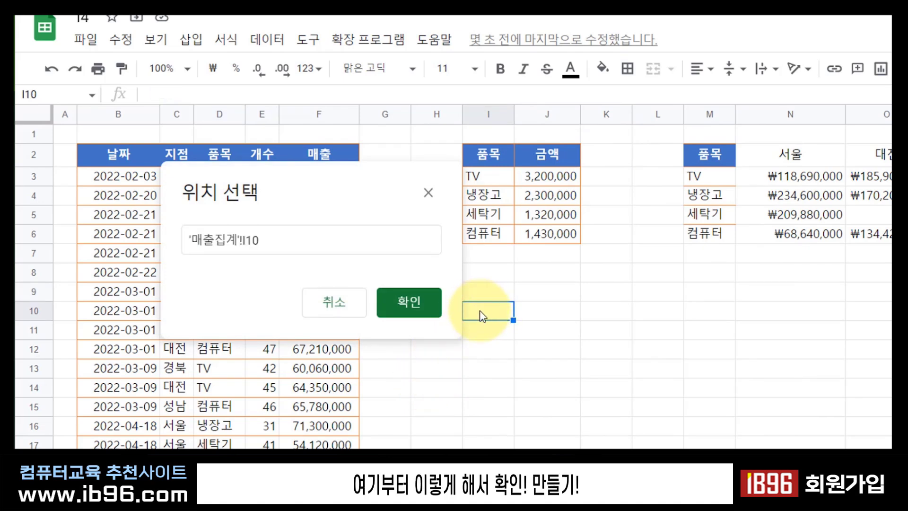
{"action": "left_click", "coordinate": [411, 306]}
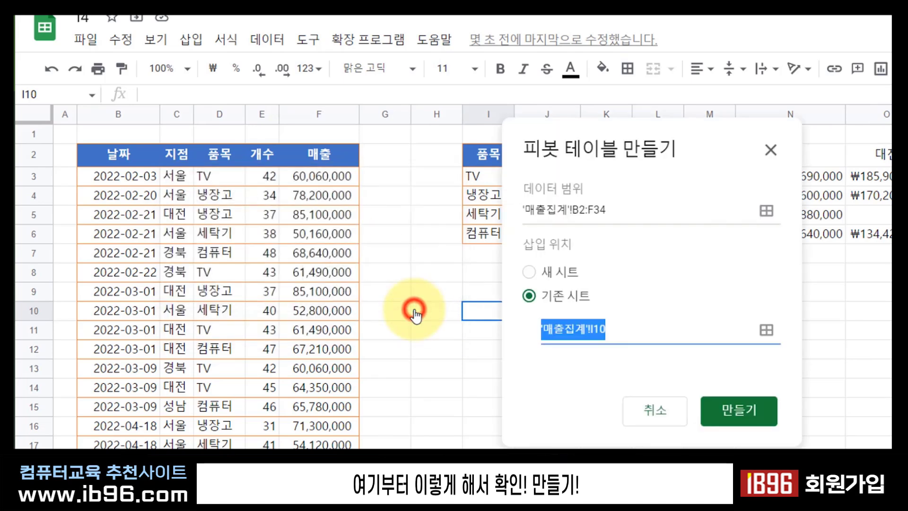
{"action": "left_click", "coordinate": [733, 410]}
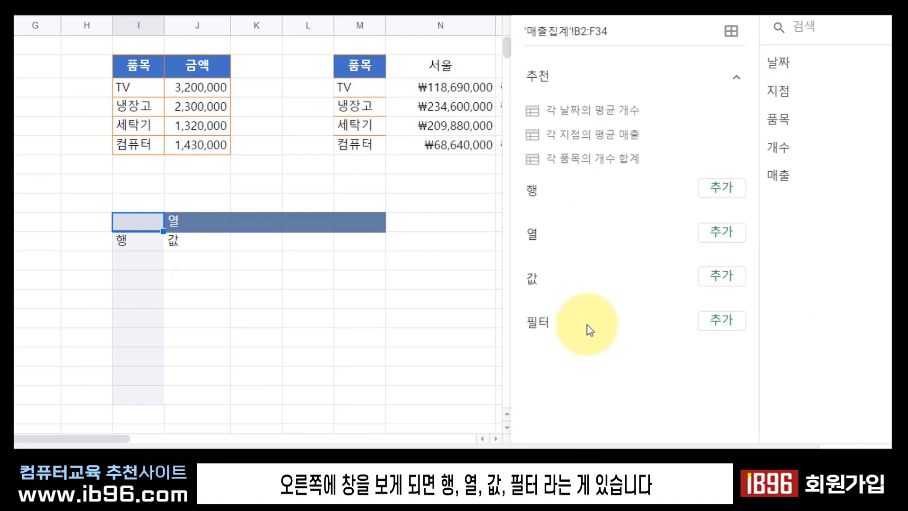
- Try the suggested layout 각 지점의 평균 매출 with column J widened, and undo both changes
{"action": "left_click", "coordinate": [662, 137]}
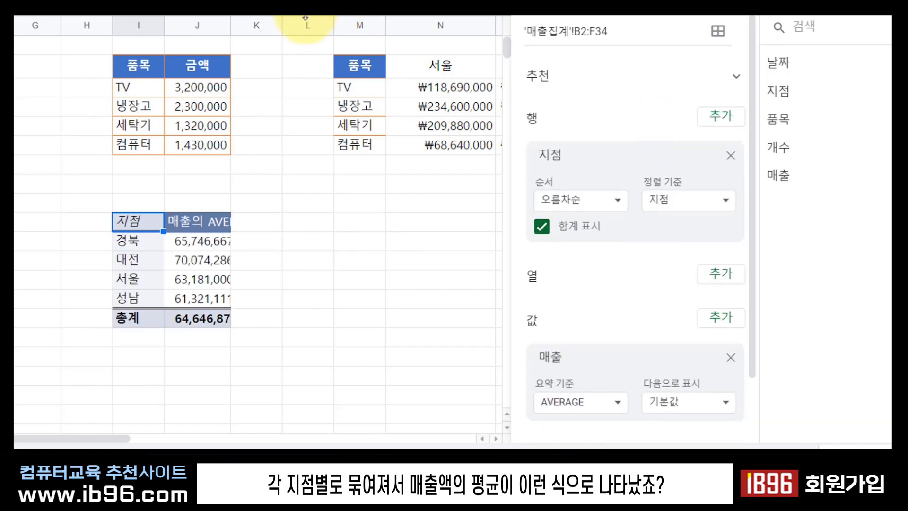
{"action": "double_click", "coordinate": [232, 26]}
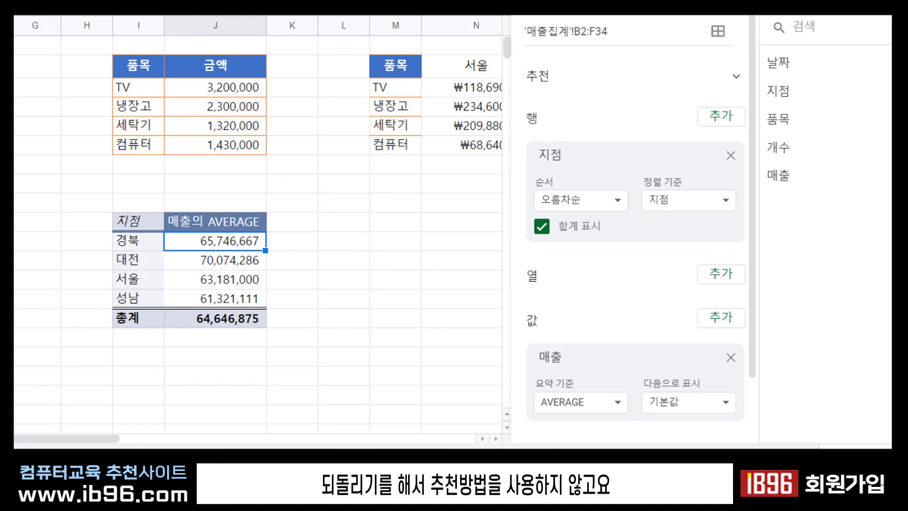
{"action": "key", "text": "ctrl+z"}
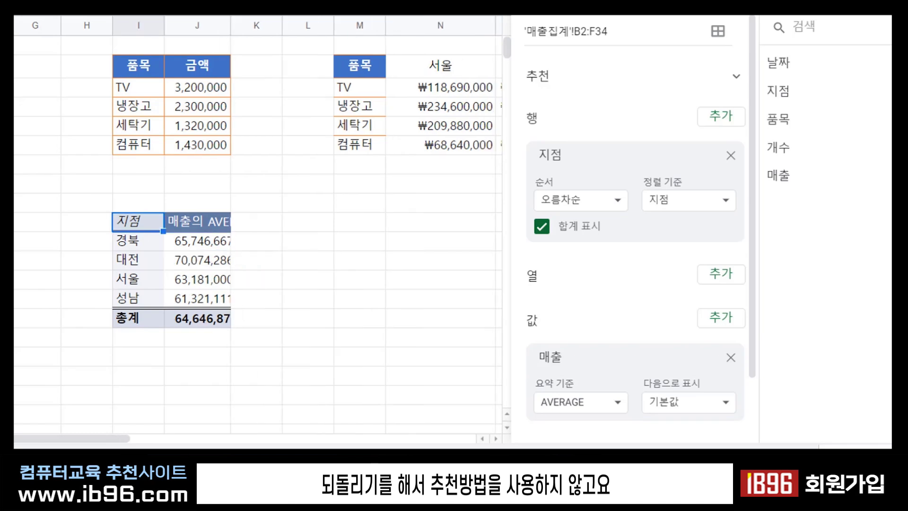
{"action": "key", "text": "ctrl+z"}
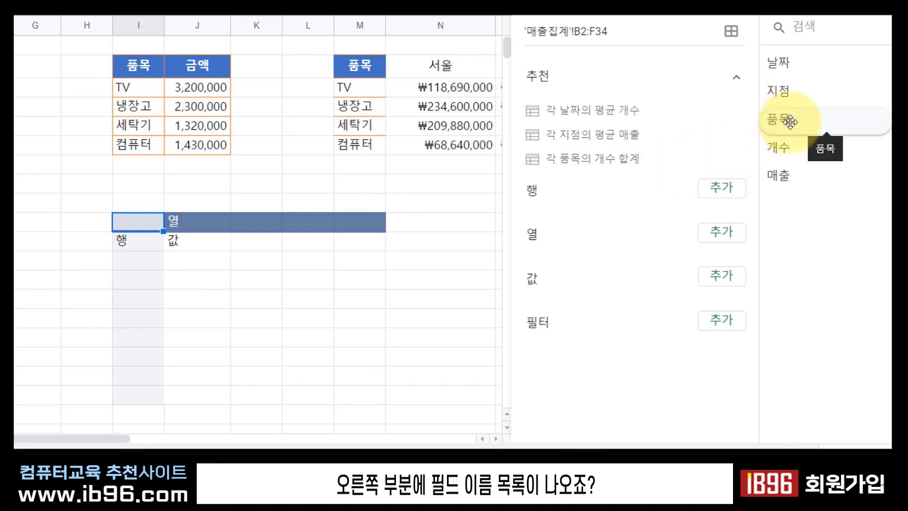
- Build the pivot table with 품목 as rows, 지점 as columns and 매출 summed as values
{"action": "left_click_drag", "start_coordinate": [805, 118], "coordinate": [567, 210]}
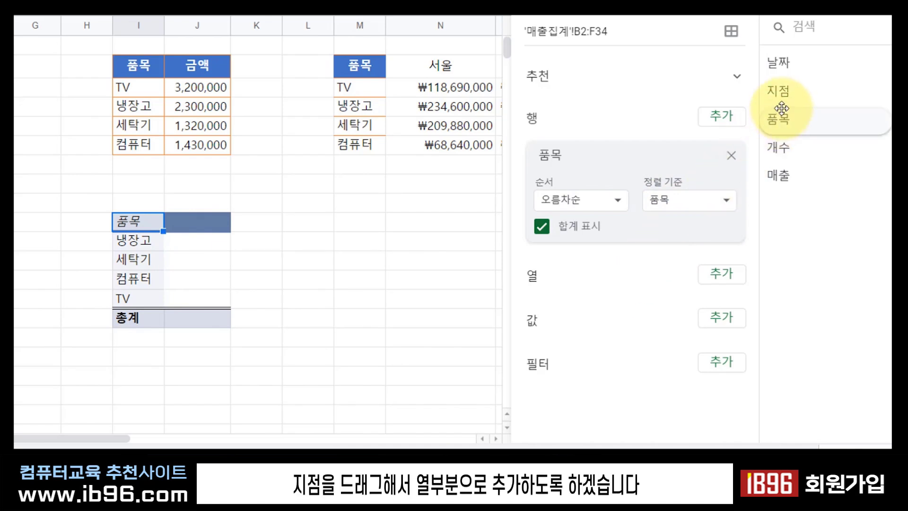
{"action": "left_click_drag", "start_coordinate": [787, 102], "coordinate": [552, 315]}
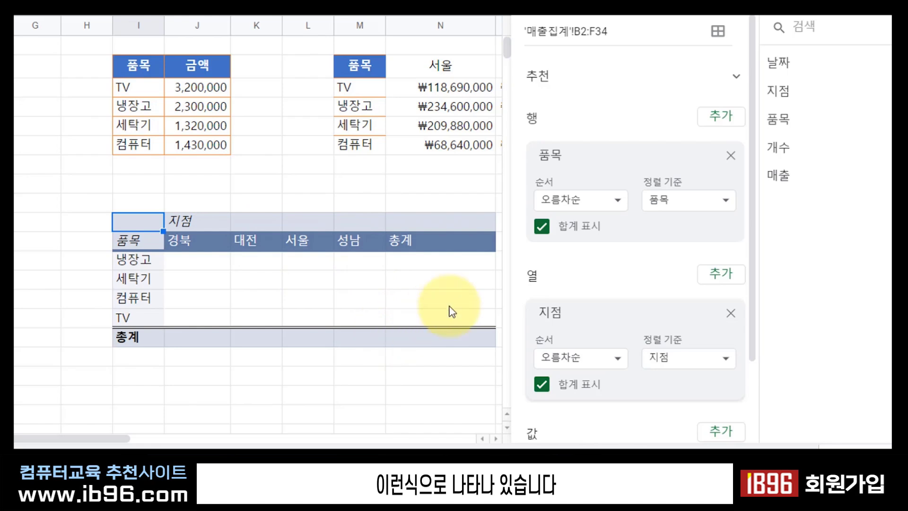
{"action": "scroll", "coordinate": [573, 305], "scroll_direction": "down", "scroll_amount": 2}
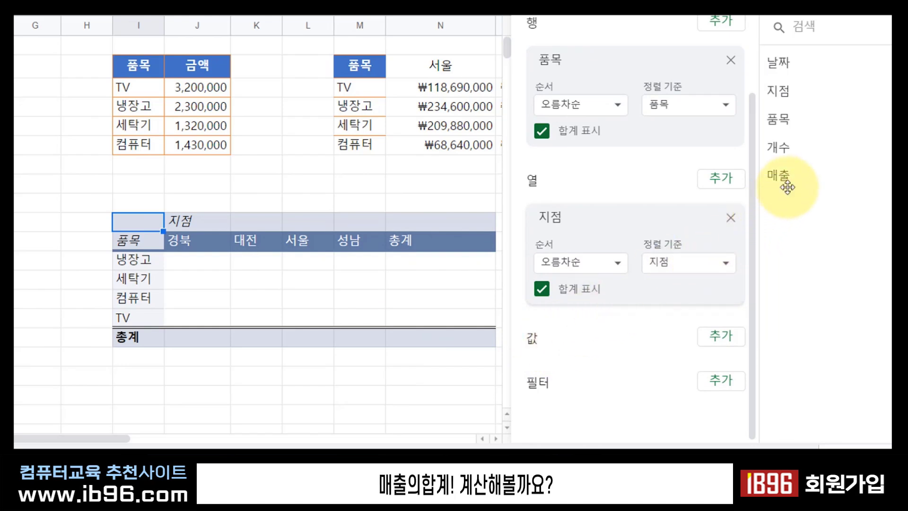
{"action": "left_click_drag", "start_coordinate": [788, 177], "coordinate": [560, 376]}
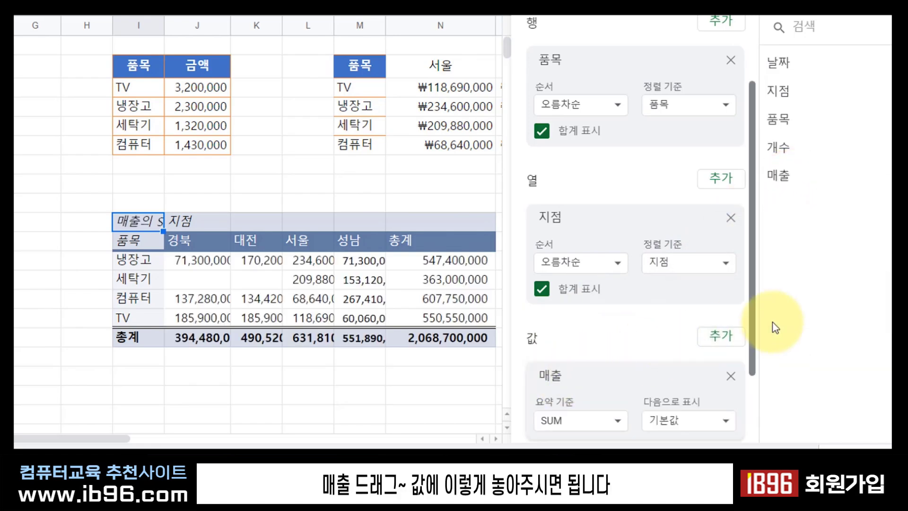
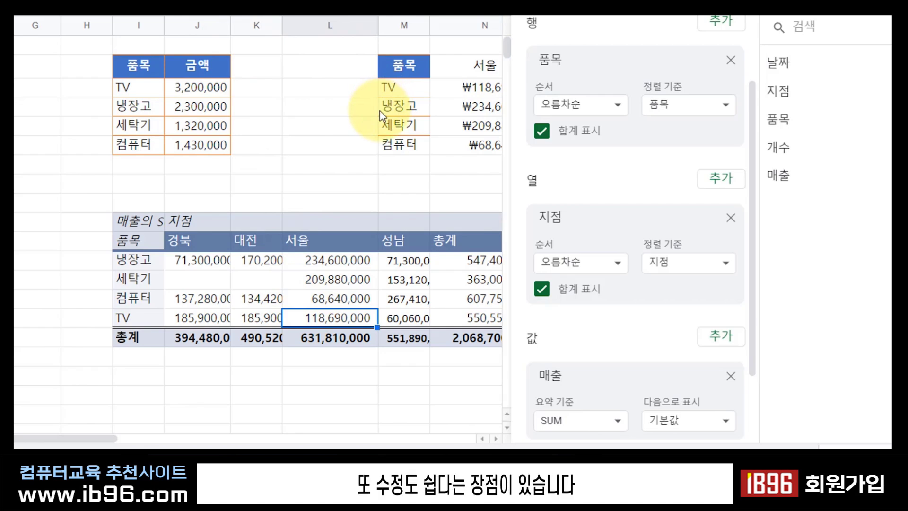
- Move 지점 from the pivot columns to the rows beneath 품목, and widen columns I and K to fit the contents
{"action": "scroll", "coordinate": [669, 273], "scroll_direction": "up", "scroll_amount": 2}
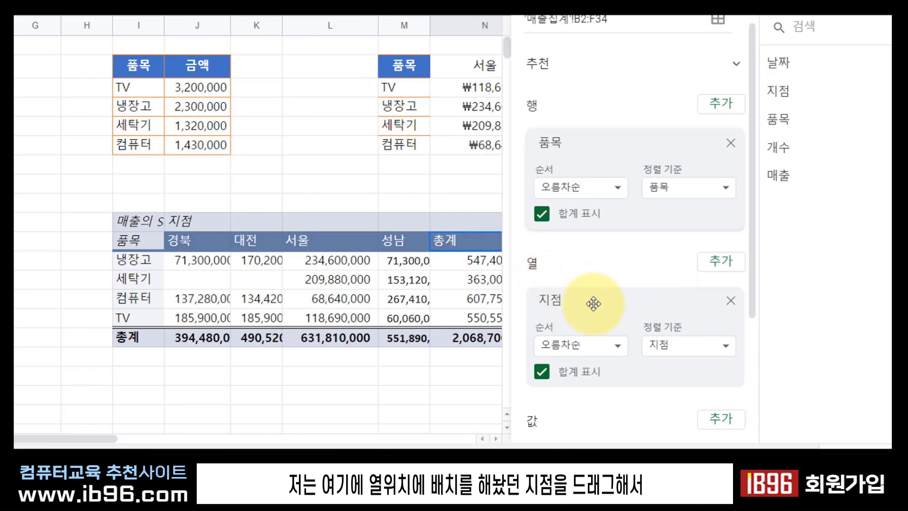
{"action": "left_click_drag", "start_coordinate": [600, 300], "coordinate": [603, 254]}
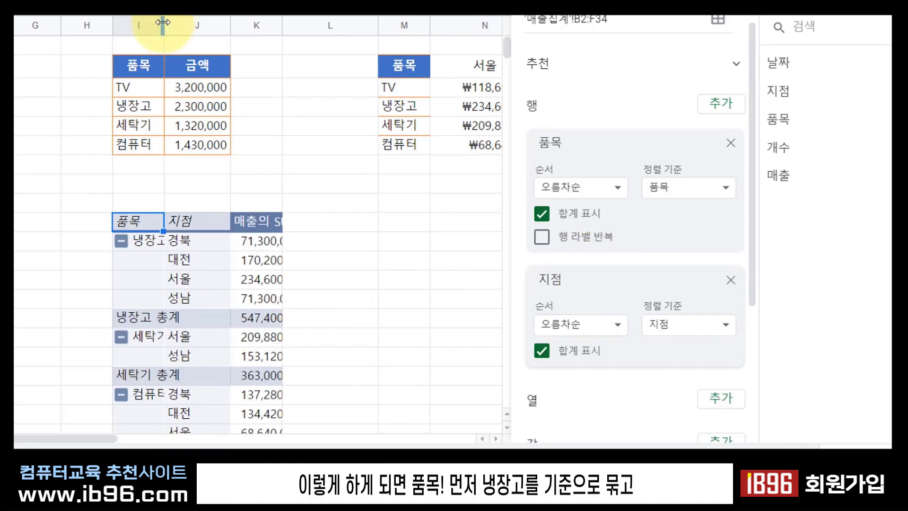
{"action": "left_click_drag", "start_coordinate": [162, 24], "coordinate": [221, 24]}
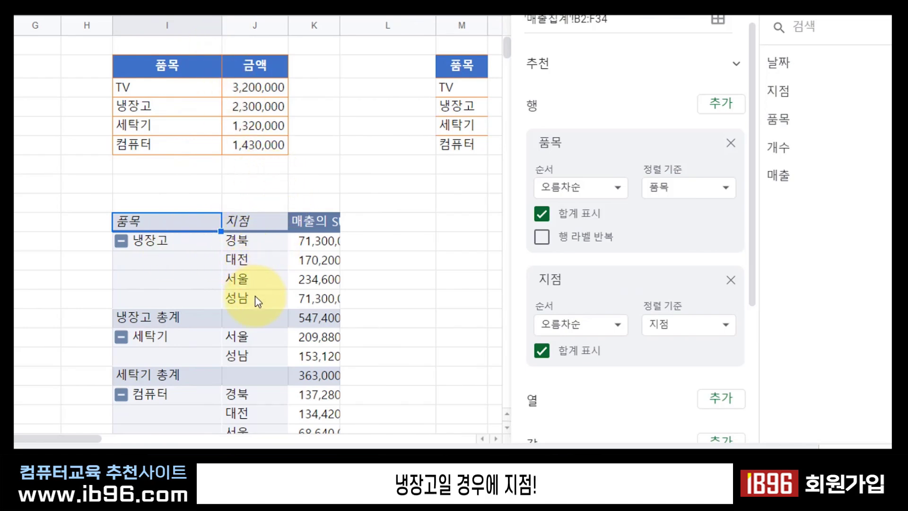
{"action": "left_click_drag", "start_coordinate": [338, 30], "coordinate": [406, 25]}
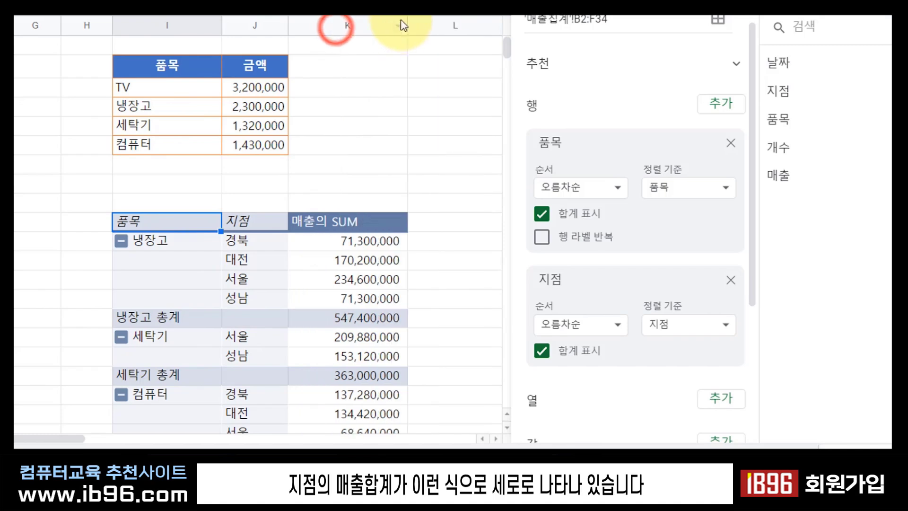
{"action": "scroll", "coordinate": [405, 333], "scroll_direction": "down", "scroll_amount": 3}
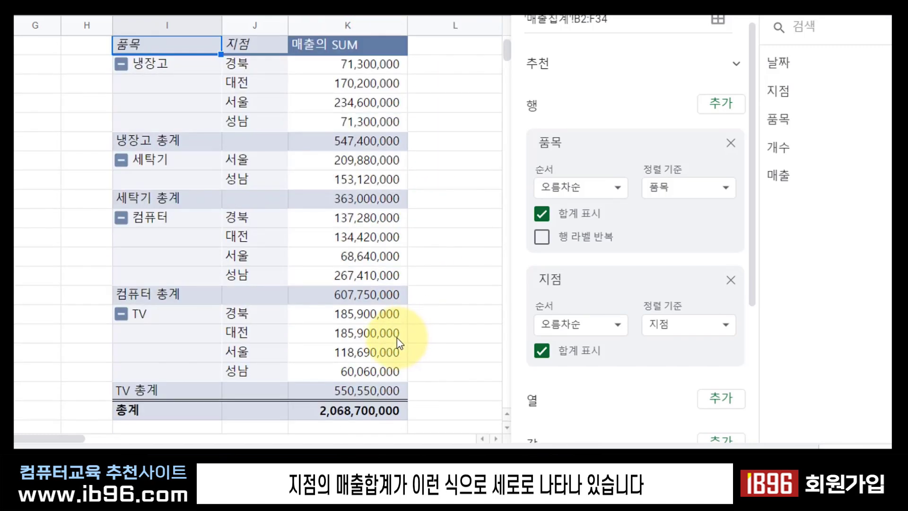
{"action": "scroll", "coordinate": [398, 341], "scroll_direction": "up", "scroll_amount": 2}
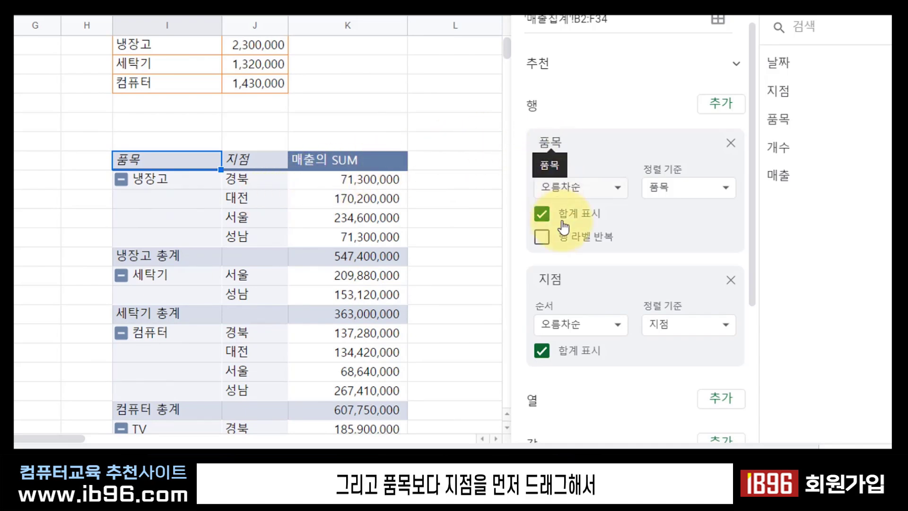
- Place 지점 above 품목 in the pivot rows so sales are grouped by branch first
{"action": "left_click_drag", "start_coordinate": [571, 281], "coordinate": [573, 147]}
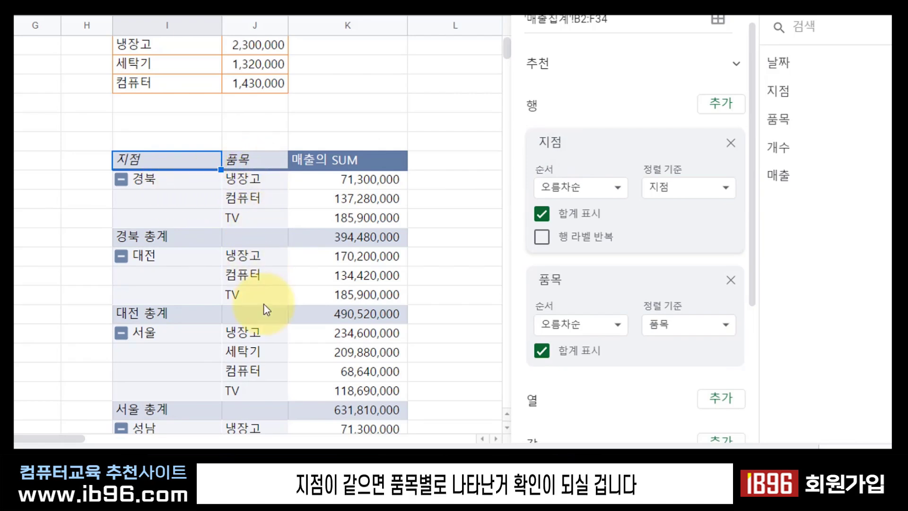
{"action": "scroll", "coordinate": [331, 309], "scroll_direction": "down", "scroll_amount": 1}
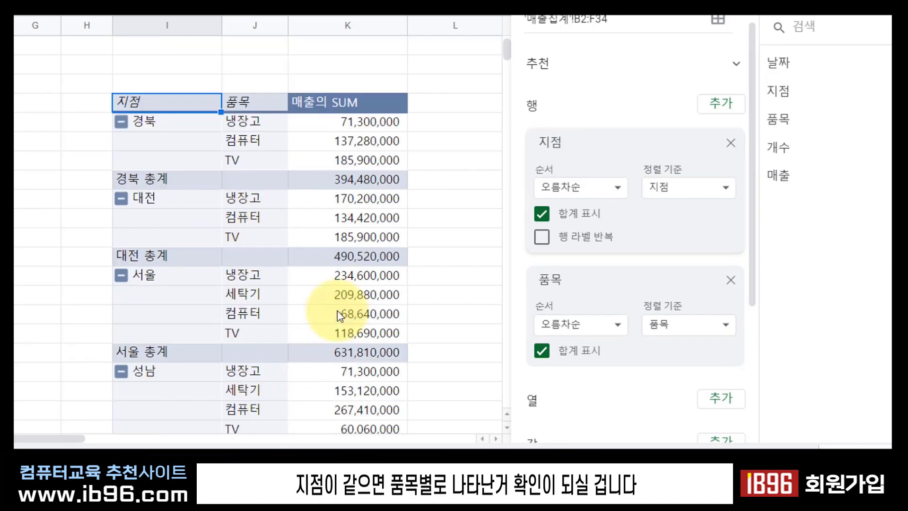
{"action": "scroll", "coordinate": [340, 316], "scroll_direction": "up", "scroll_amount": 1}
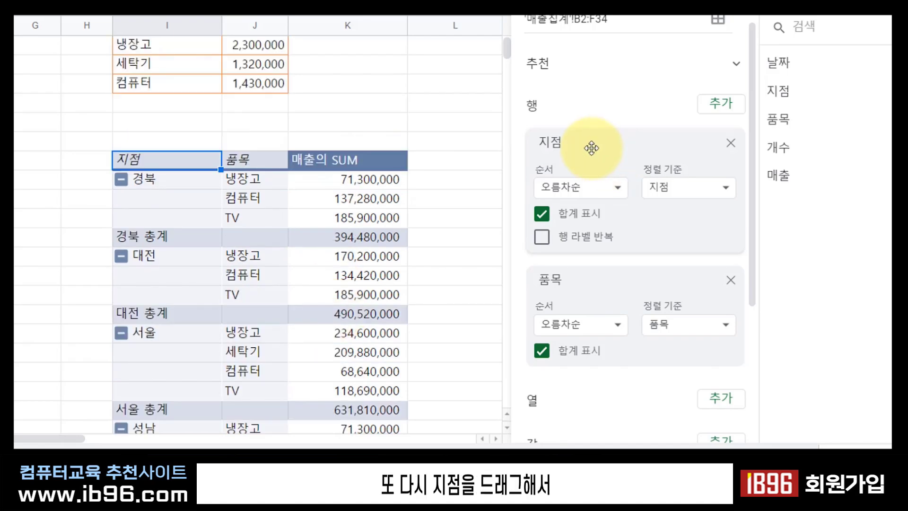
- Move 지점 back to the pivot columns, add 날짜 to the rows beneath 품목, and select one of the 냉장고 dates
{"action": "left_click_drag", "start_coordinate": [588, 152], "coordinate": [623, 301]}
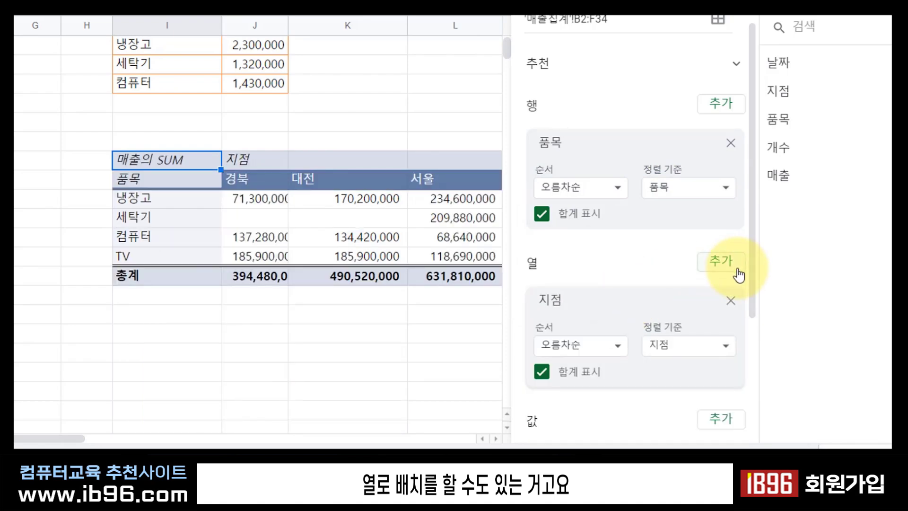
{"action": "left_click_drag", "start_coordinate": [816, 71], "coordinate": [589, 255]}
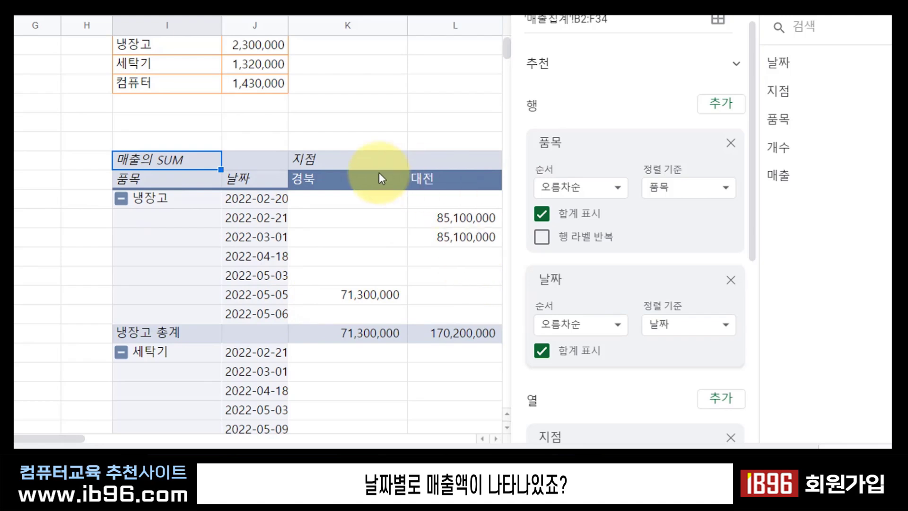
{"action": "left_click", "coordinate": [257, 235]}
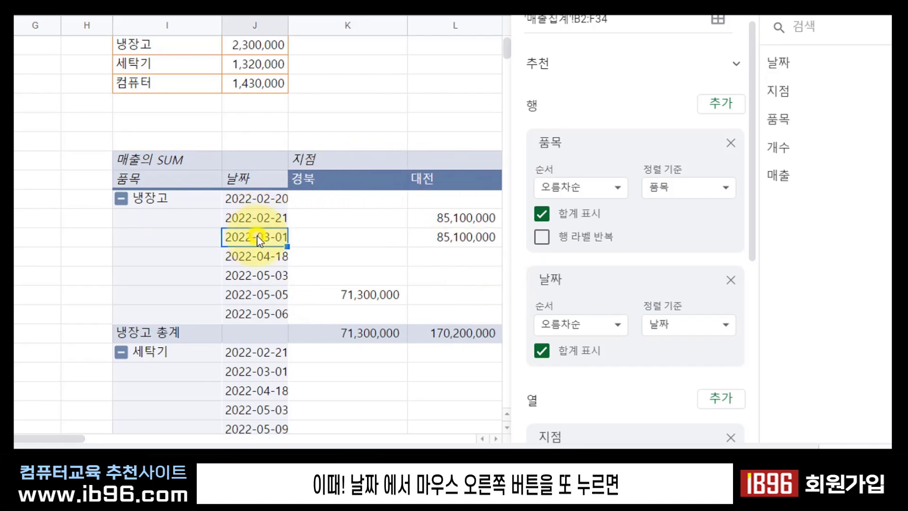
- Group the pivot table's 날짜 row values by month (월)
{"action": "right_click", "coordinate": [257, 236]}
{"action": "mouse_move", "coordinate": [425, 110]}
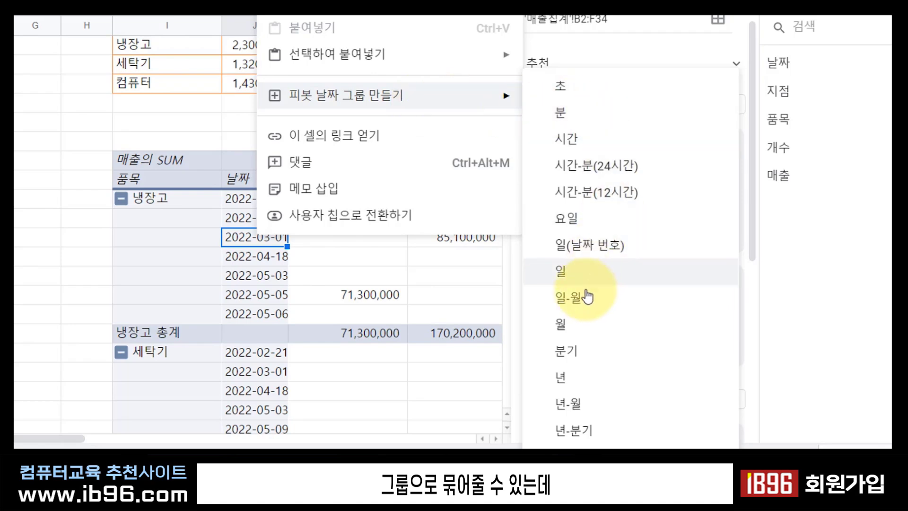
{"action": "left_click", "coordinate": [576, 328]}
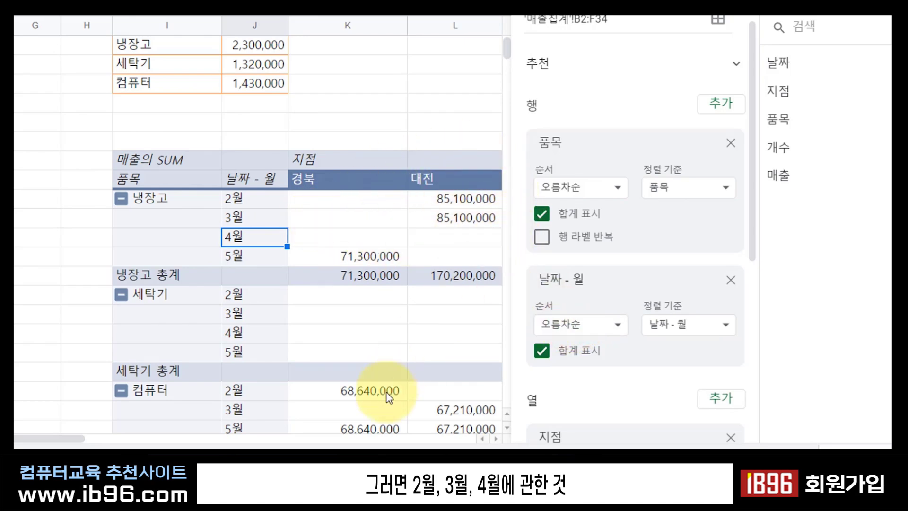
- Remove 지점 from the pivot columns and move 품목 from the rows to the columns
{"action": "left_click_drag", "start_coordinate": [61, 439], "coordinate": [238, 438]}
{"action": "scroll", "coordinate": [588, 232], "scroll_direction": "down", "scroll_amount": 2}
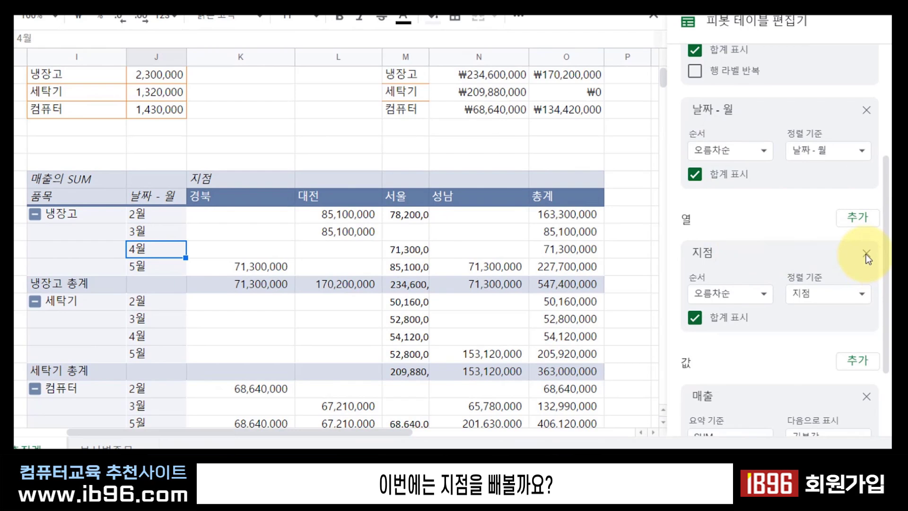
{"action": "left_click", "coordinate": [867, 254]}
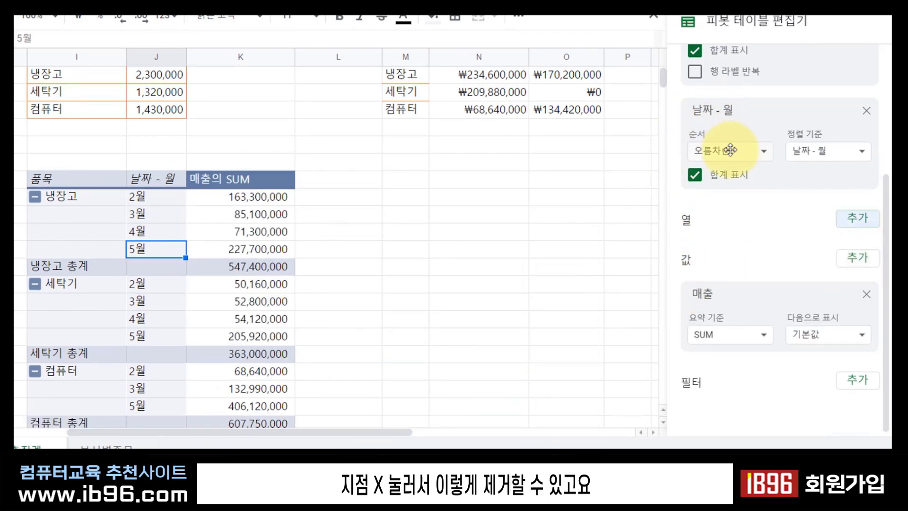
{"action": "scroll", "coordinate": [730, 148], "scroll_direction": "up", "scroll_amount": 3}
{"action": "left_click_drag", "start_coordinate": [730, 140], "coordinate": [803, 283]}
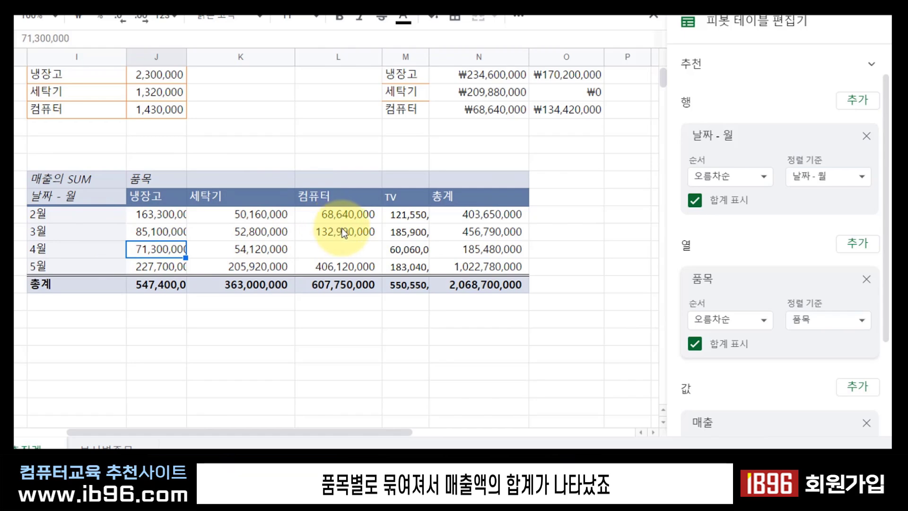
- Add 매출 as a second pivot value and summarise it by AVERAGE
{"action": "scroll", "coordinate": [750, 400], "scroll_direction": "down", "scroll_amount": 3}
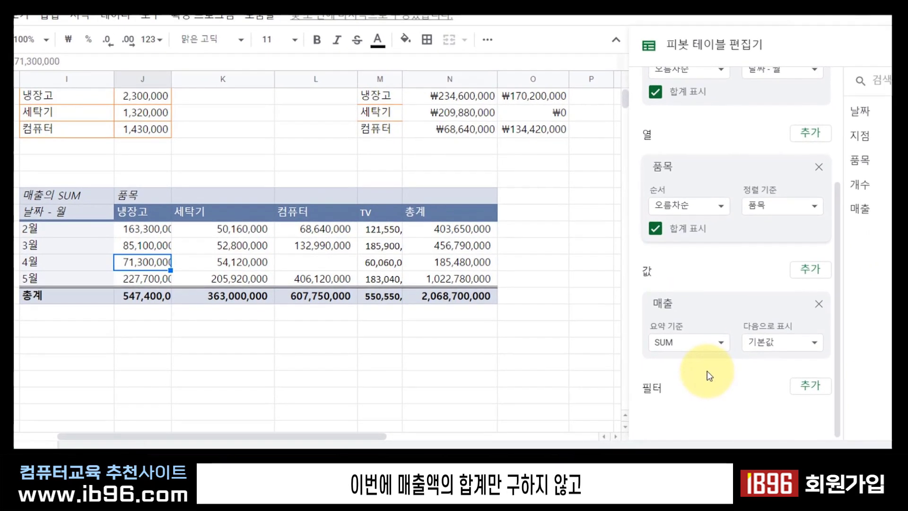
{"action": "left_click_drag", "start_coordinate": [867, 207], "coordinate": [671, 379]}
{"action": "scroll", "coordinate": [772, 342], "scroll_direction": "down", "scroll_amount": 2}
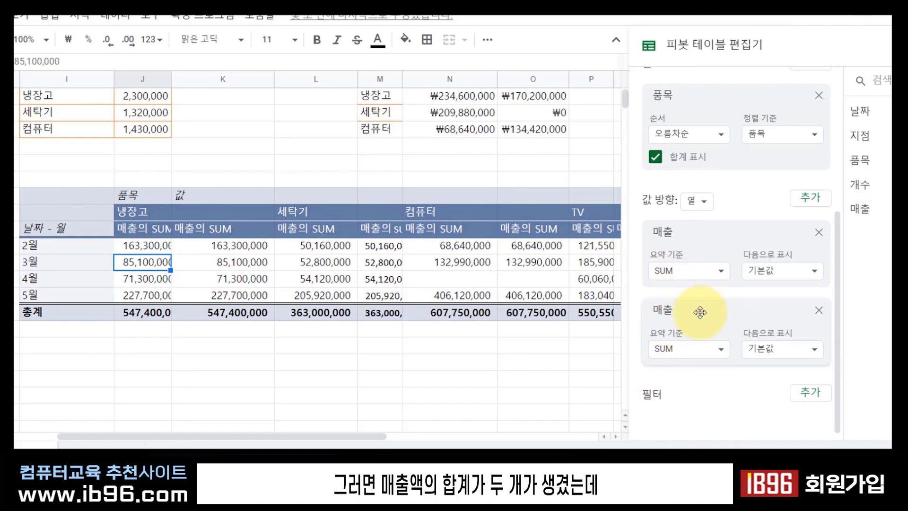
{"action": "left_click", "coordinate": [691, 355]}
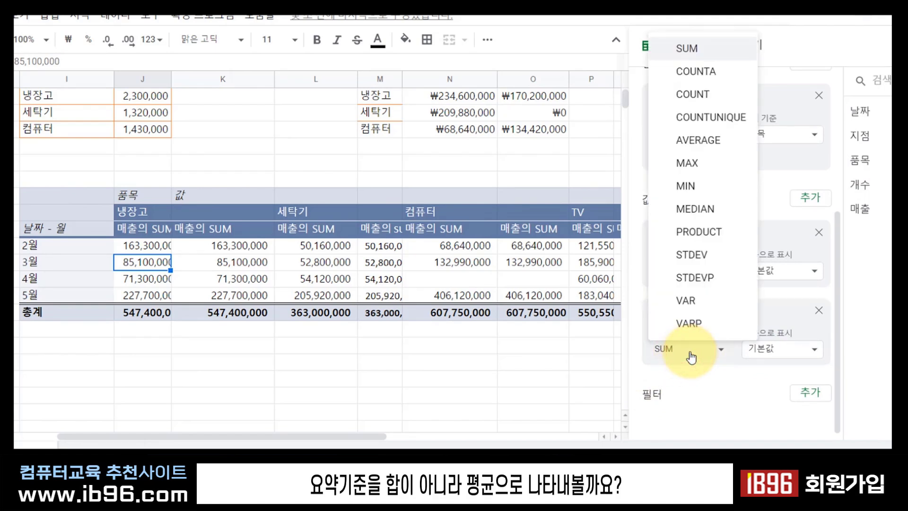
{"action": "left_click", "coordinate": [715, 150]}
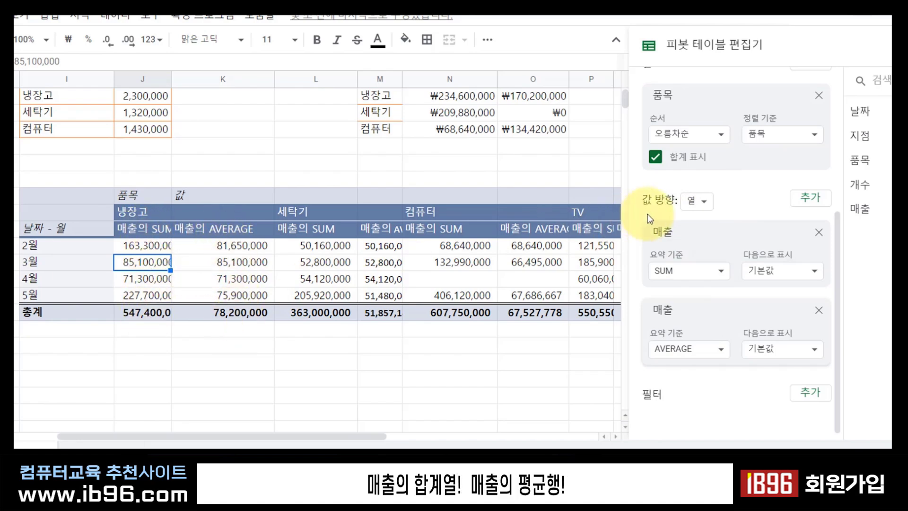
- Arrange the pivot values as rows (행) and widen column J to fit the value labels
{"action": "left_click", "coordinate": [706, 202]}
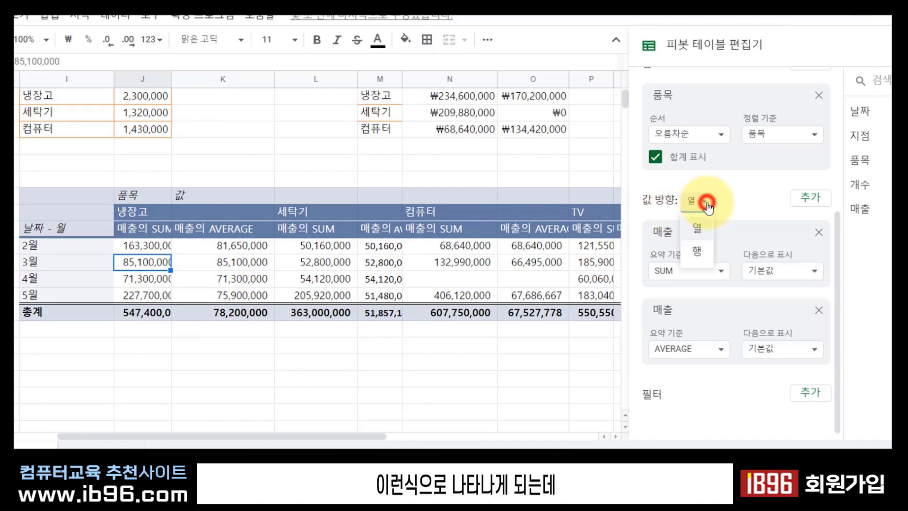
{"action": "left_click", "coordinate": [698, 252]}
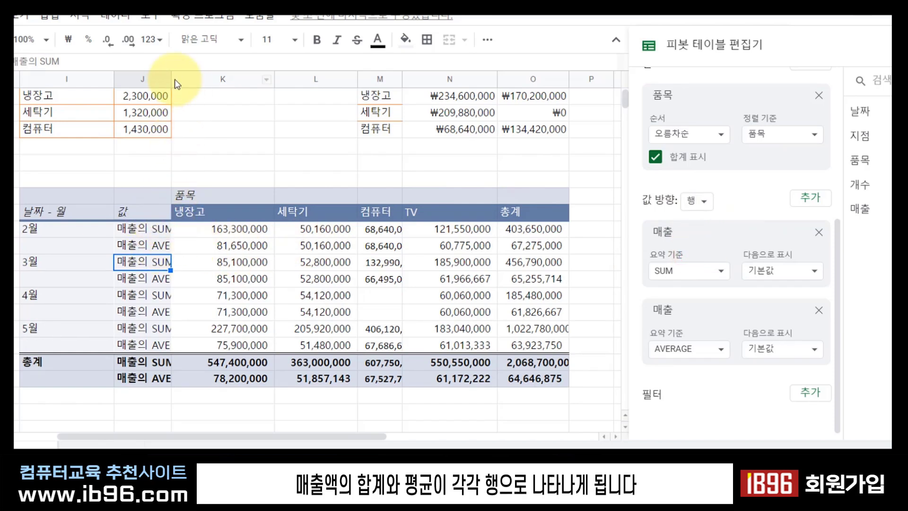
{"action": "left_click_drag", "start_coordinate": [169, 79], "coordinate": [195, 78]}
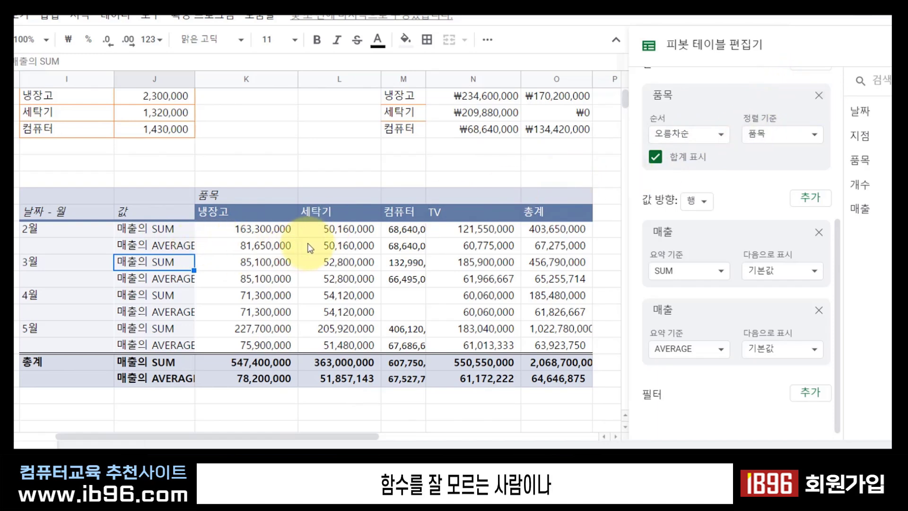
- Rename the pivot's sum label to 매출 총계 and its average label to 매출 평균
{"action": "left_click", "coordinate": [171, 230]}
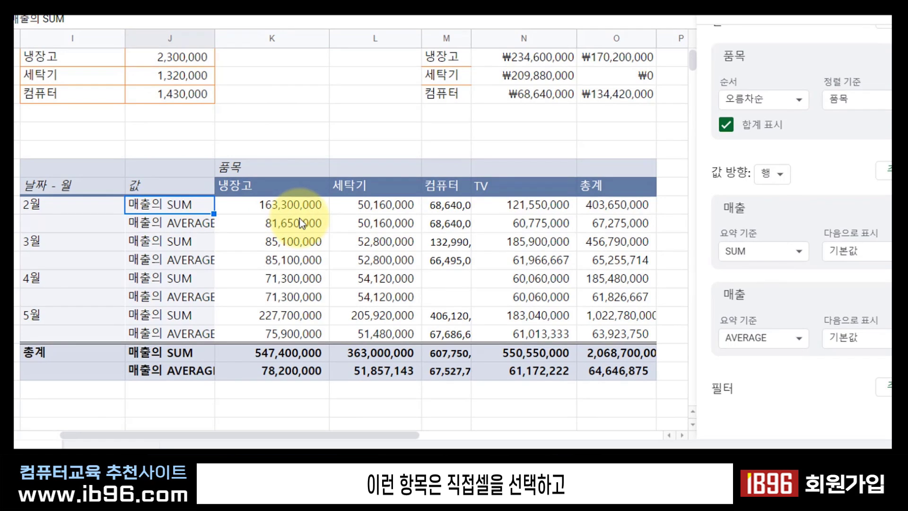
{"action": "type", "text": "AOㅁ"}
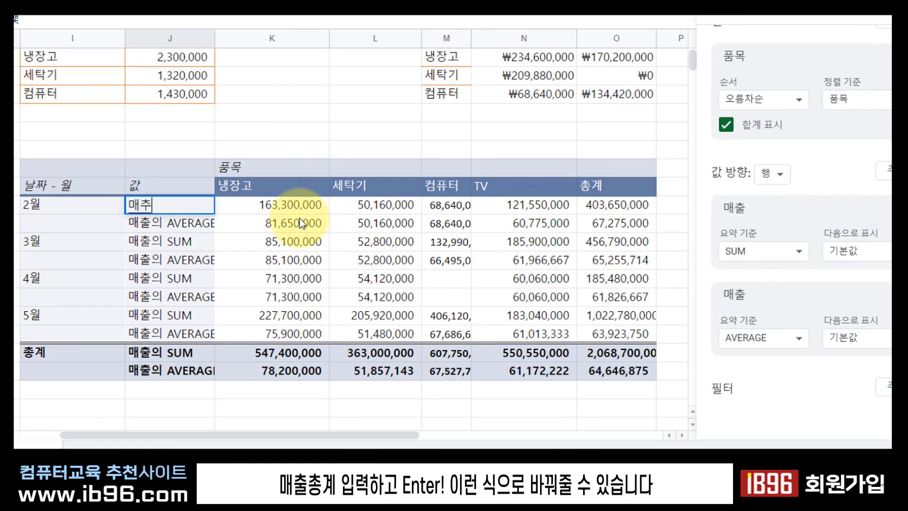
{"action": "type", "text": "출 총ㄱ"}
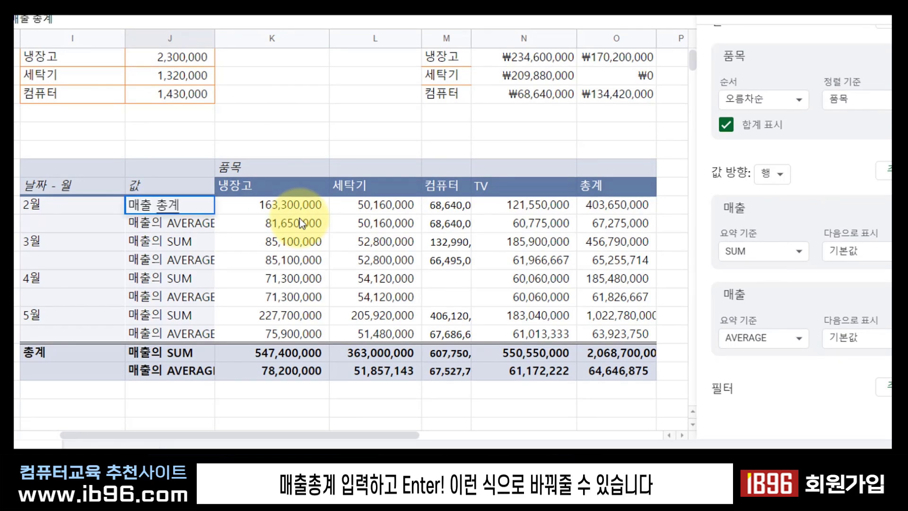
{"action": "key", "text": "Return"}
{"action": "type", "text": "매"}
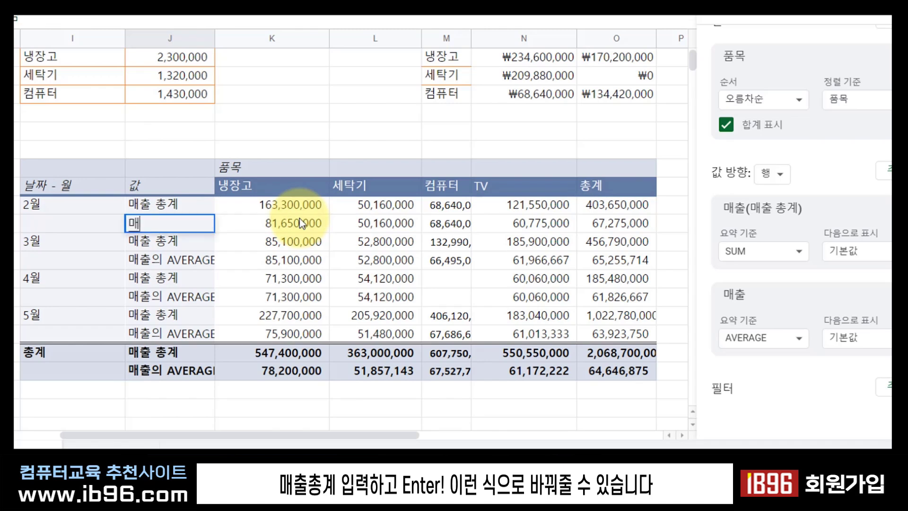
{"action": "type", "text": "출 평규"}
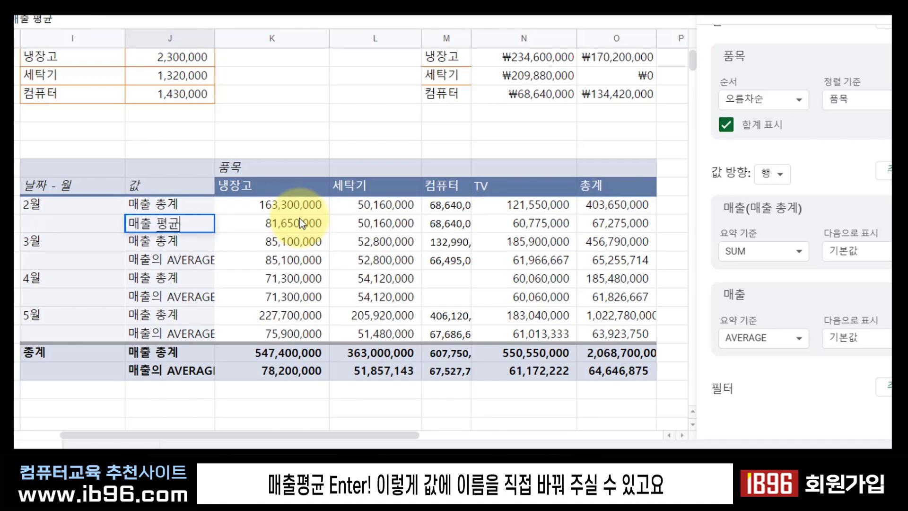
{"action": "key", "text": "Return"}
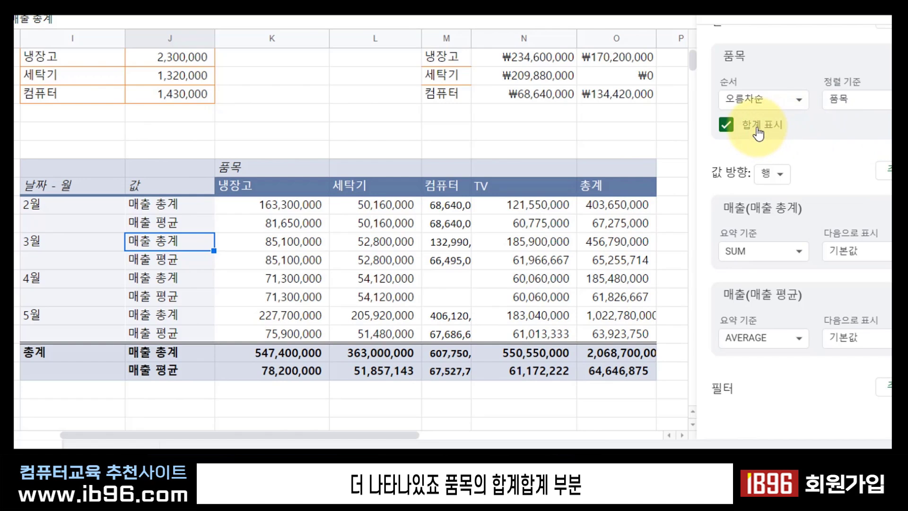
- Turn off the totals (합계 표시) for the 품목 column field
{"action": "left_click", "coordinate": [724, 126]}
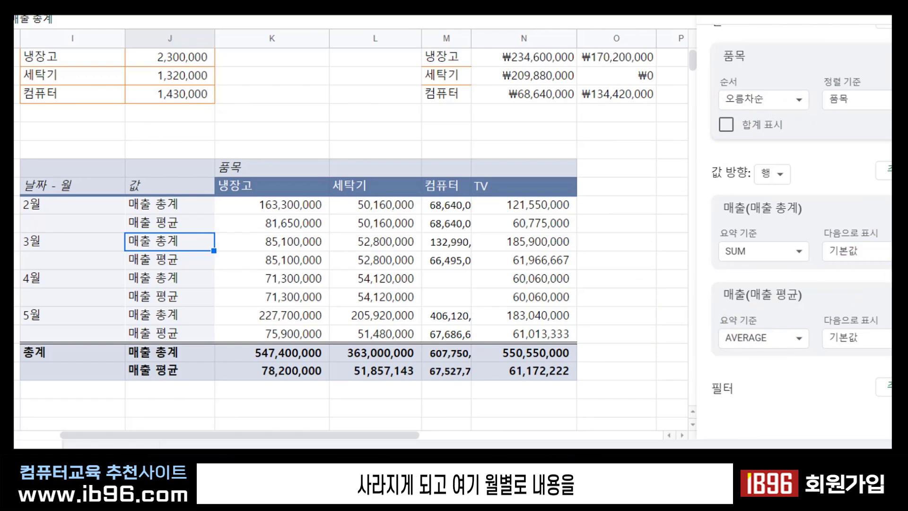
- Try hiding the 날짜 - 월 totals and repeating its row labels, and revert both options
{"action": "scroll", "coordinate": [800, 219], "scroll_direction": "up", "scroll_amount": 5}
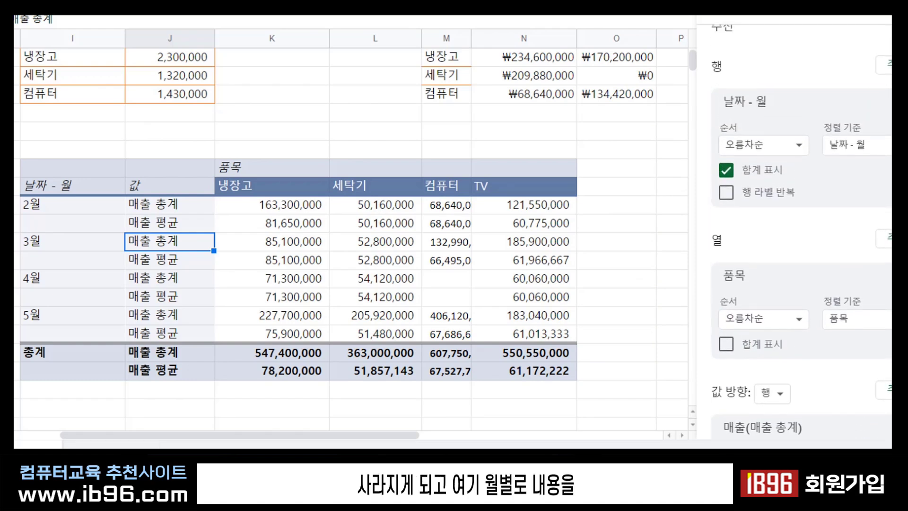
{"action": "left_click", "coordinate": [769, 175]}
{"action": "left_click", "coordinate": [769, 175]}
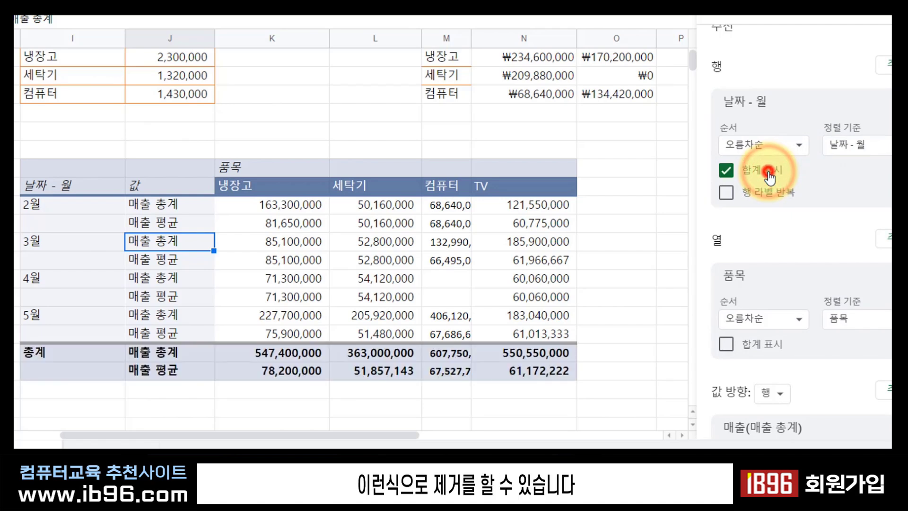
{"action": "left_click", "coordinate": [768, 175]}
{"action": "left_click", "coordinate": [768, 175]}
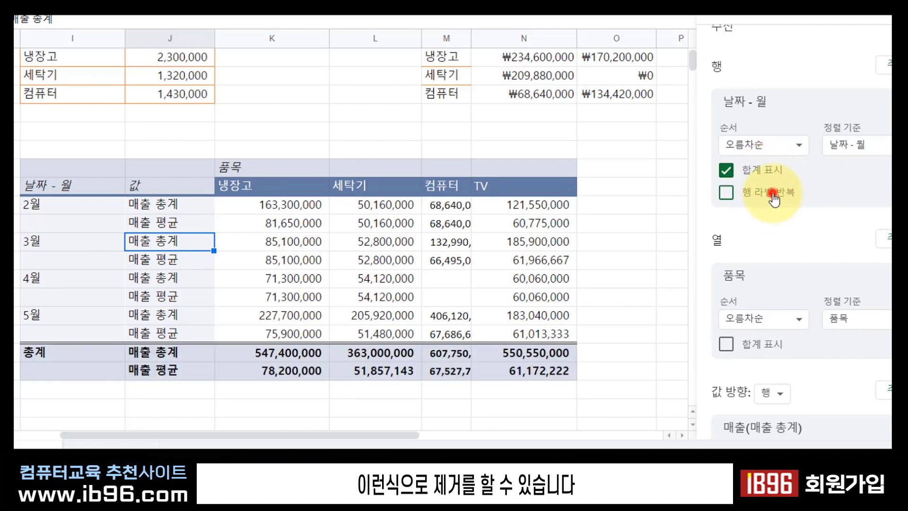
{"action": "left_click", "coordinate": [770, 193]}
{"action": "left_click", "coordinate": [772, 196]}
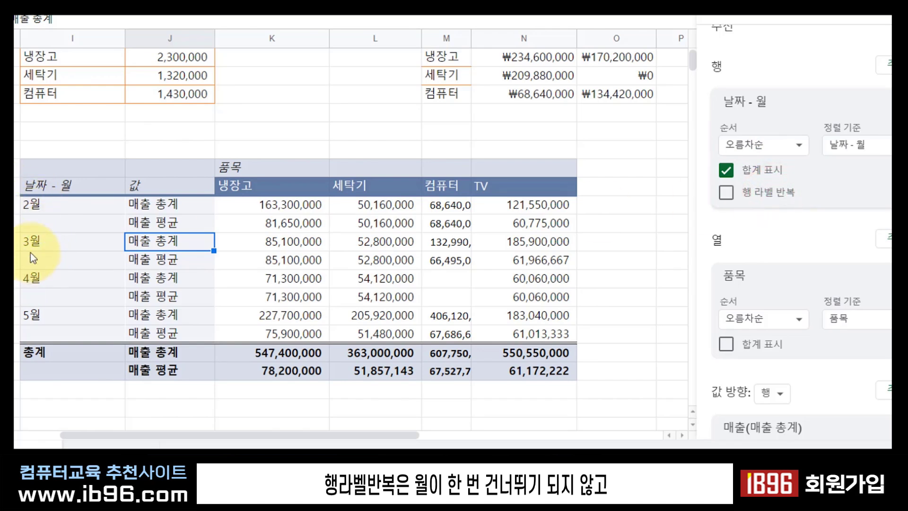
{"action": "left_click", "coordinate": [767, 194]}
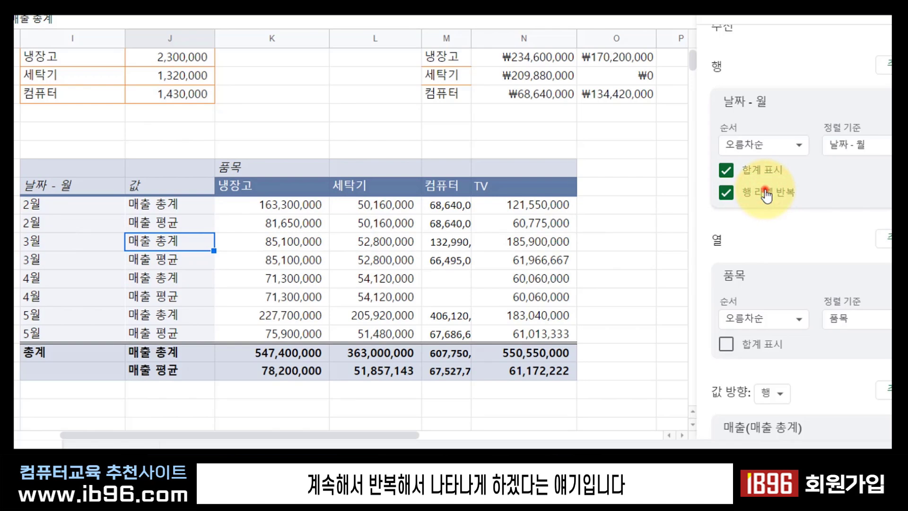
{"action": "left_click", "coordinate": [767, 194]}
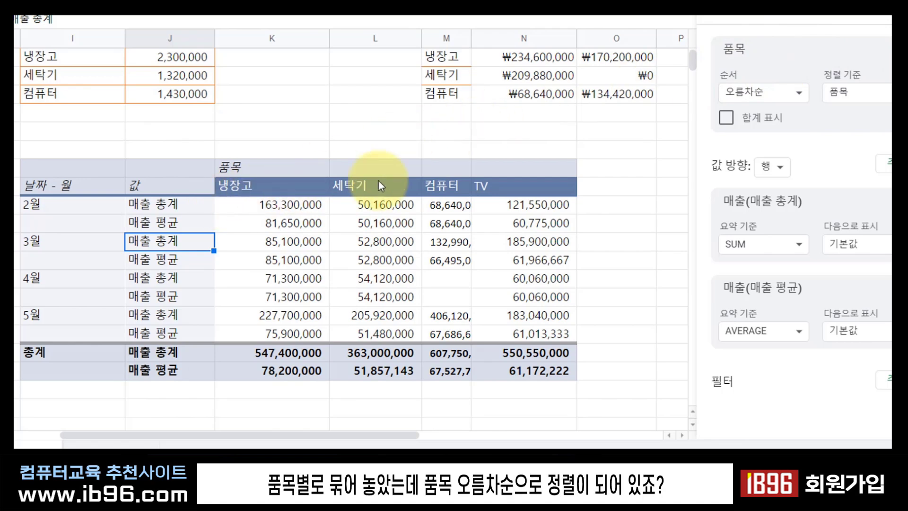
- Sort both the 품목 columns and the 날짜 - 월 rows in descending order (내림차순)
{"action": "left_click", "coordinate": [767, 93]}
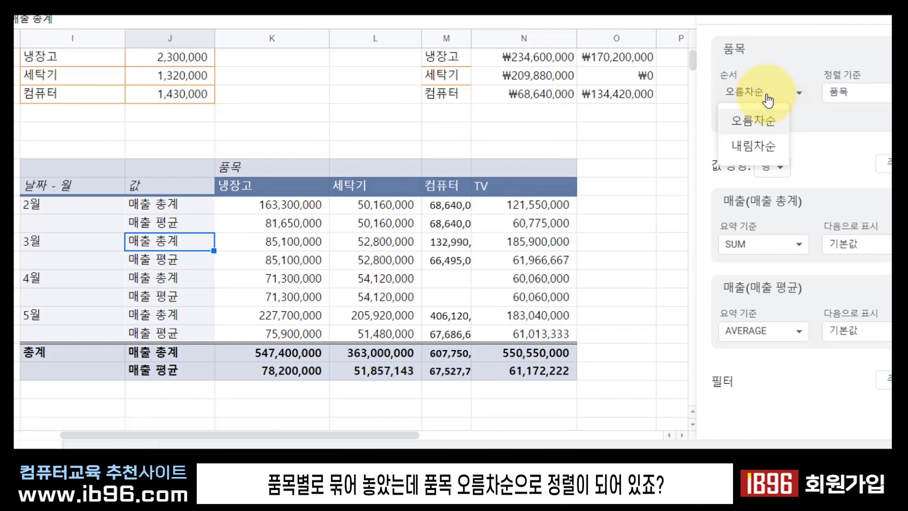
{"action": "left_click", "coordinate": [762, 149]}
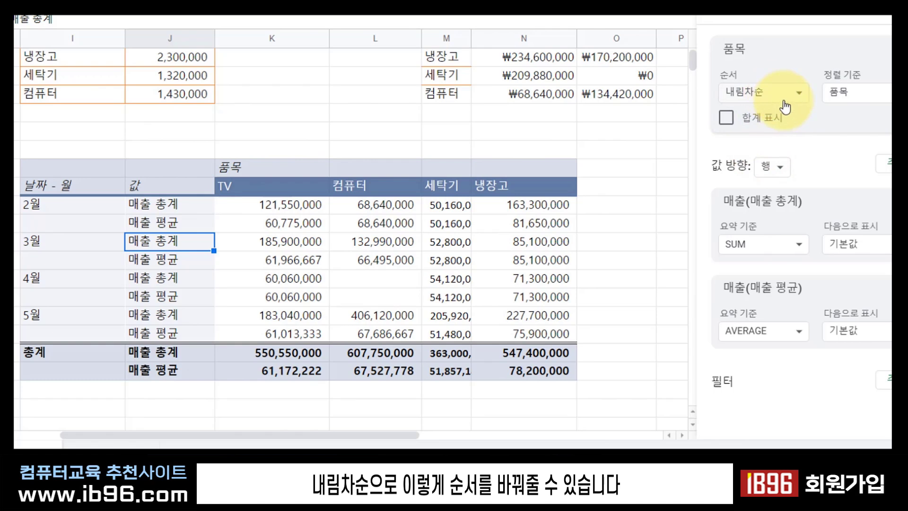
{"action": "left_click", "coordinate": [822, 143]}
{"action": "scroll", "coordinate": [833, 147], "scroll_direction": "up", "scroll_amount": 5}
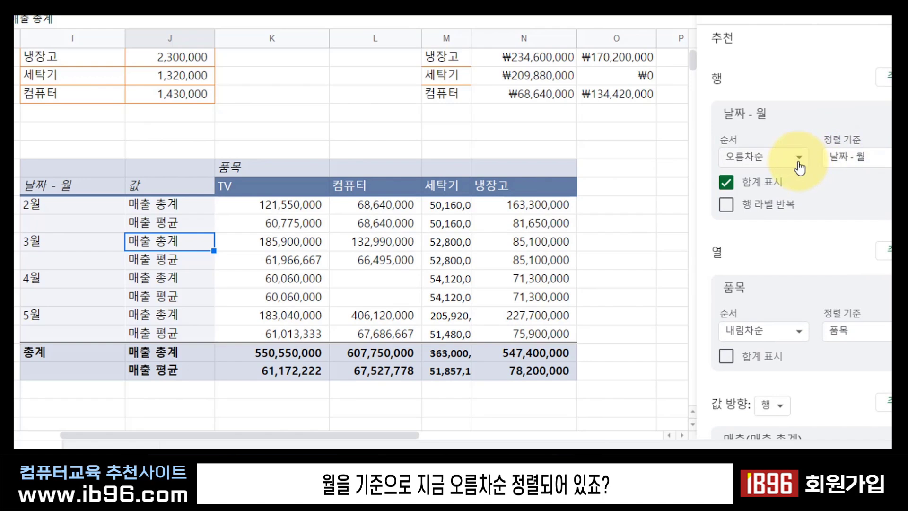
{"action": "left_click", "coordinate": [799, 156]}
{"action": "left_click", "coordinate": [757, 211]}
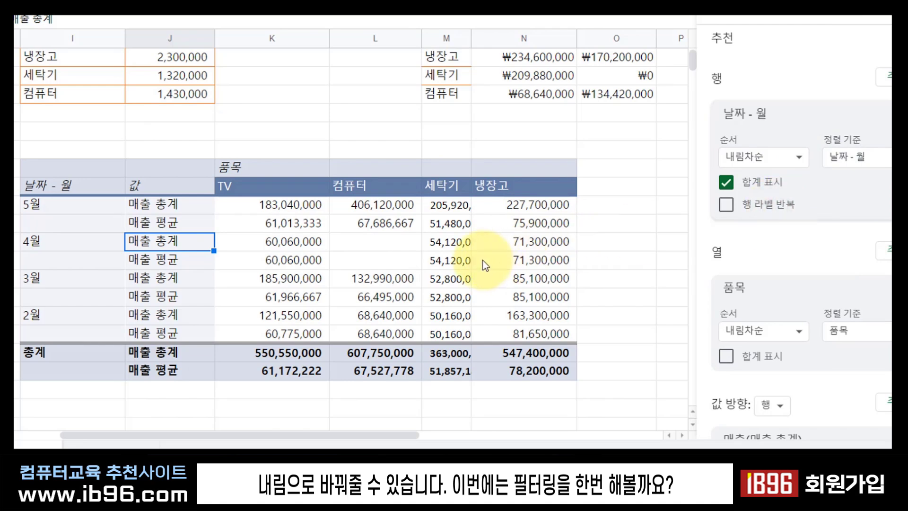
- Add 지점 as a pivot filter and limit it to 서울 by excluding 성남, 대전 and 경북
{"action": "left_click", "coordinate": [379, 205]}
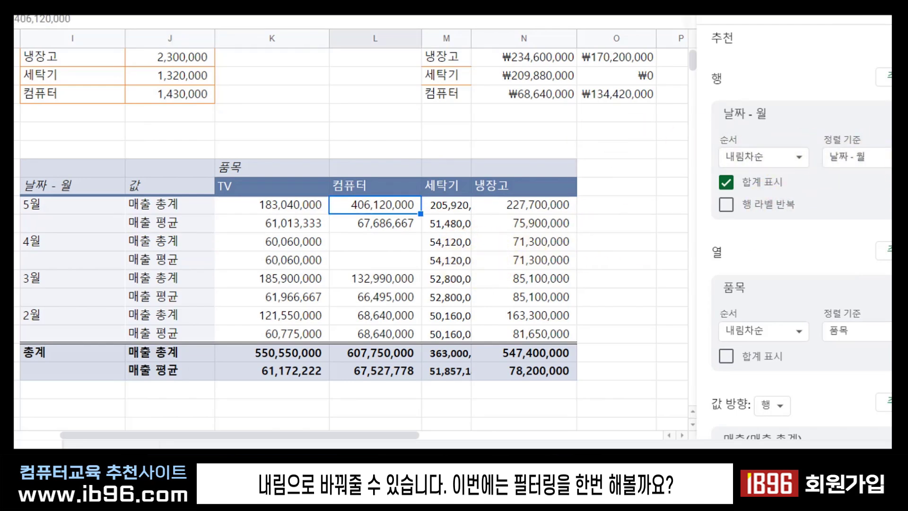
{"action": "scroll", "coordinate": [859, 364], "scroll_direction": "down", "scroll_amount": 5}
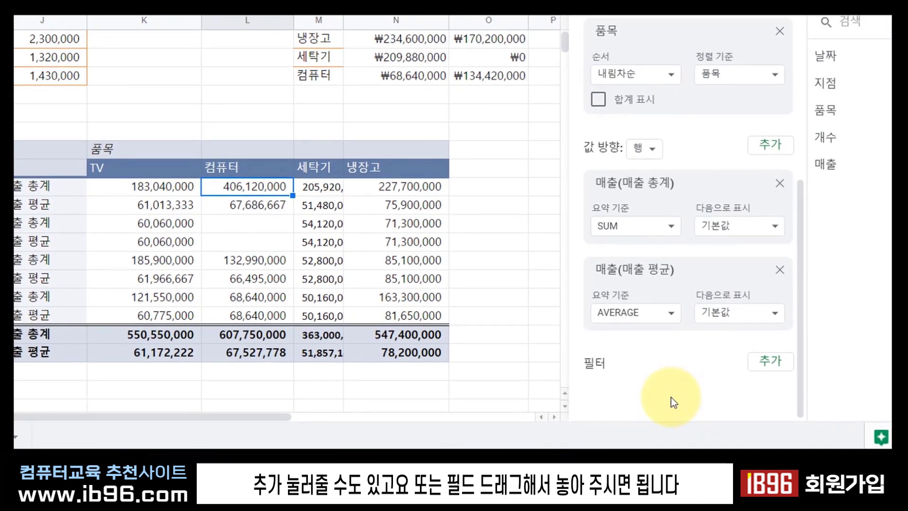
{"action": "left_click_drag", "start_coordinate": [879, 86], "coordinate": [642, 389]}
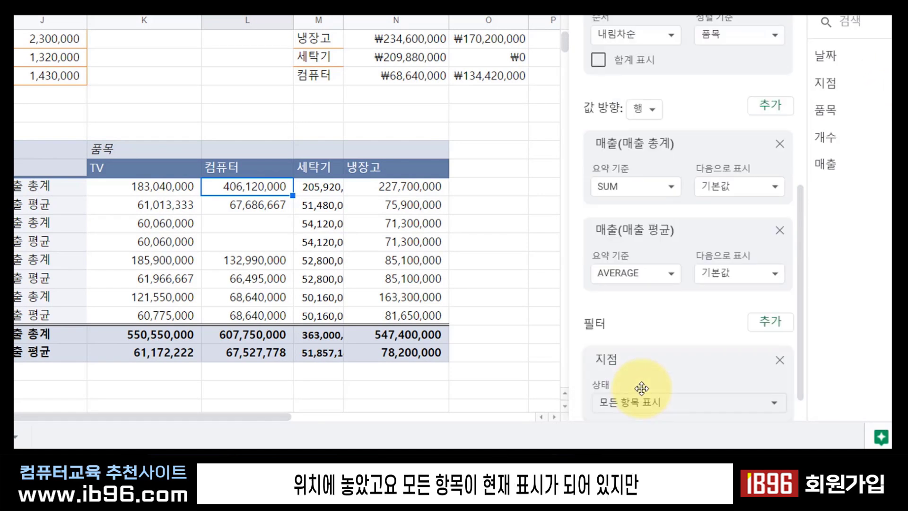
{"action": "scroll", "coordinate": [642, 388], "scroll_direction": "down", "scroll_amount": 1}
{"action": "left_click", "coordinate": [676, 370]}
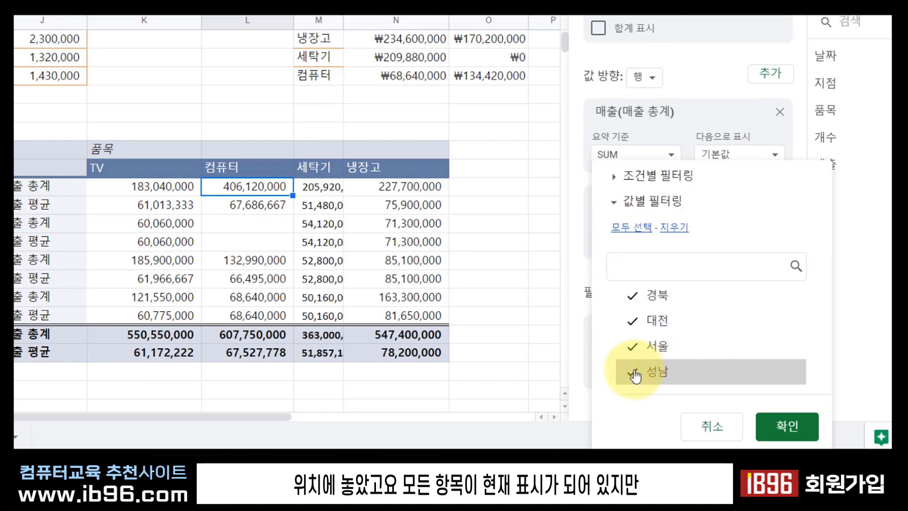
{"action": "left_click", "coordinate": [633, 372]}
{"action": "left_click", "coordinate": [633, 322]}
{"action": "left_click", "coordinate": [633, 296]}
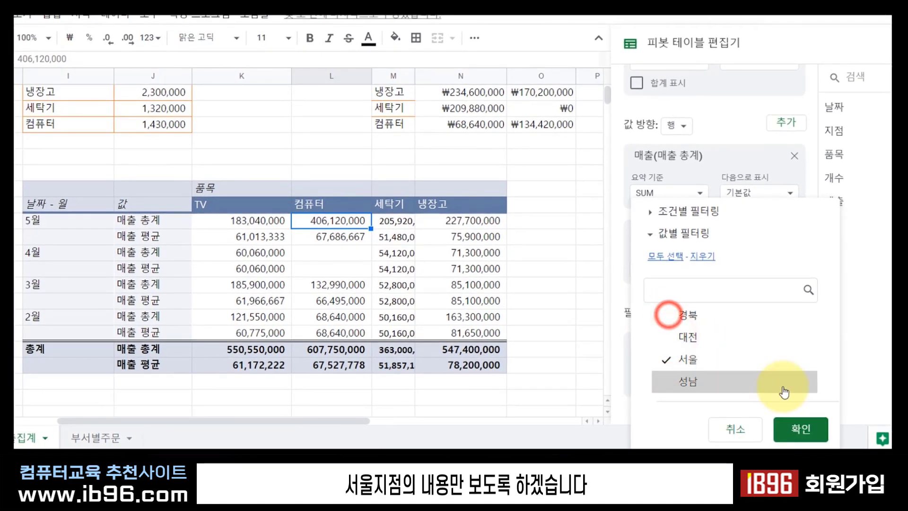
{"action": "left_click", "coordinate": [806, 428]}
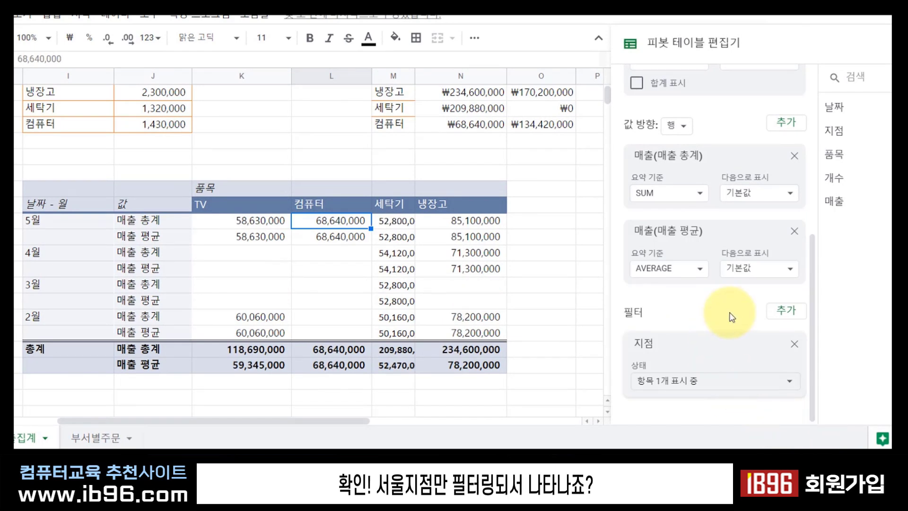
- Remove the 지점 filter from the pivot table
{"action": "left_click", "coordinate": [795, 344]}
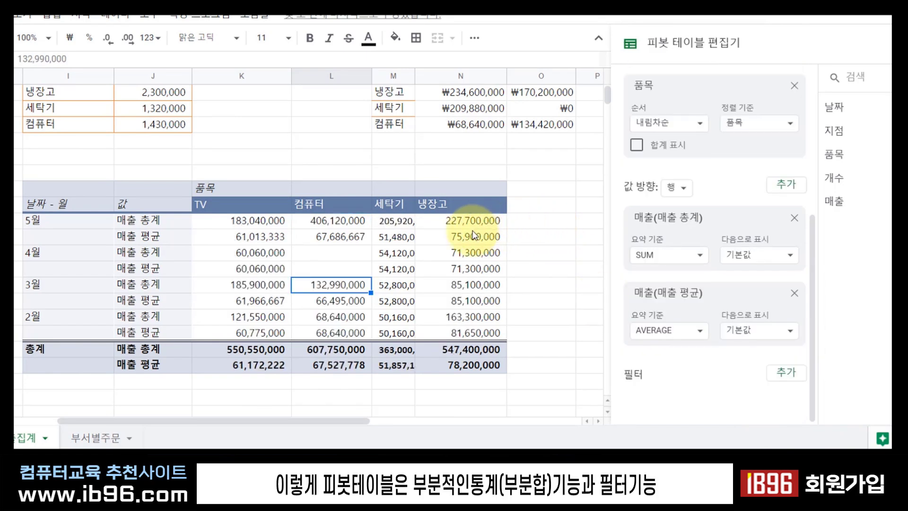
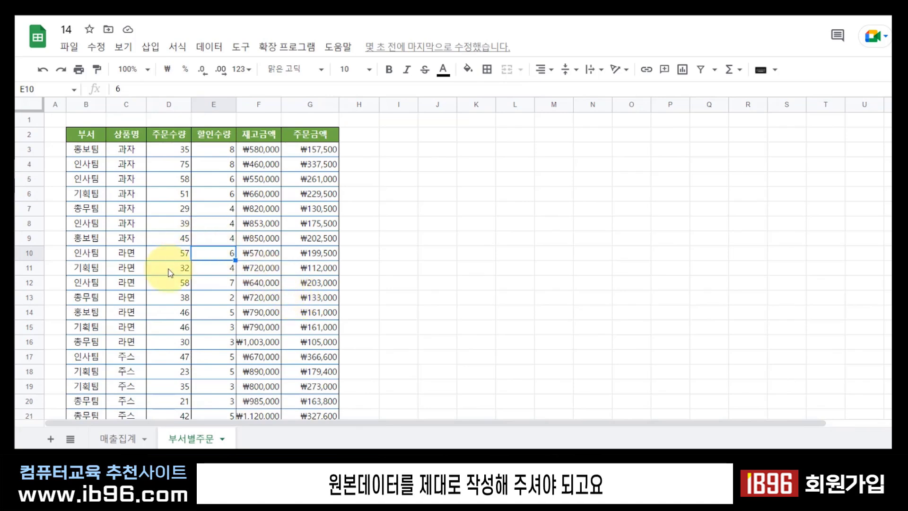
- Examine the field names in the header row of the 부서별주문 table, from 부서 through 주문금액
{"action": "left_click", "coordinate": [26, 157]}
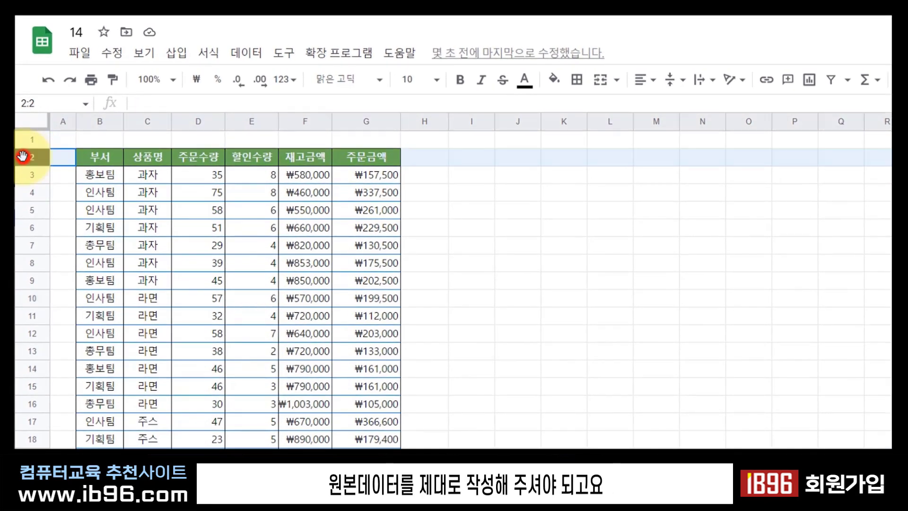
{"action": "left_click", "coordinate": [106, 157]}
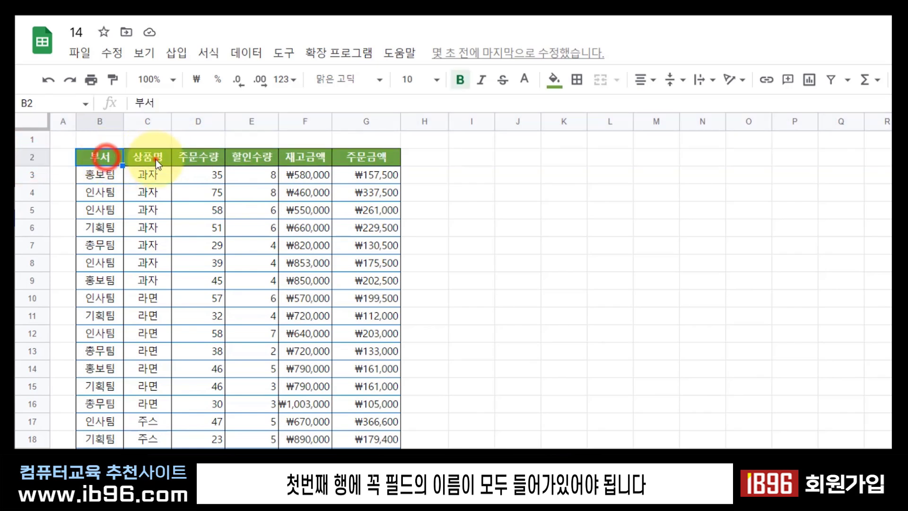
{"action": "left_click", "coordinate": [155, 160]}
{"action": "left_click", "coordinate": [206, 158]}
{"action": "left_click", "coordinate": [273, 160]}
{"action": "left_click", "coordinate": [306, 157]}
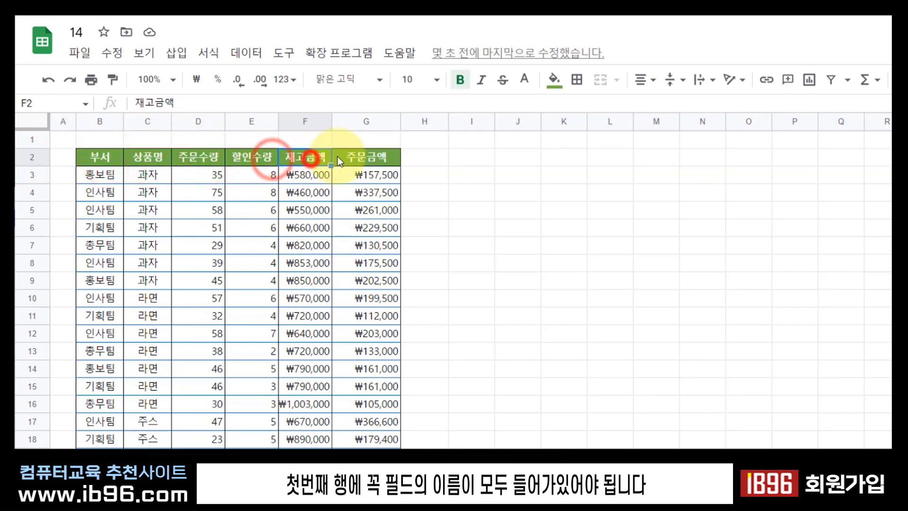
{"action": "left_click", "coordinate": [354, 156]}
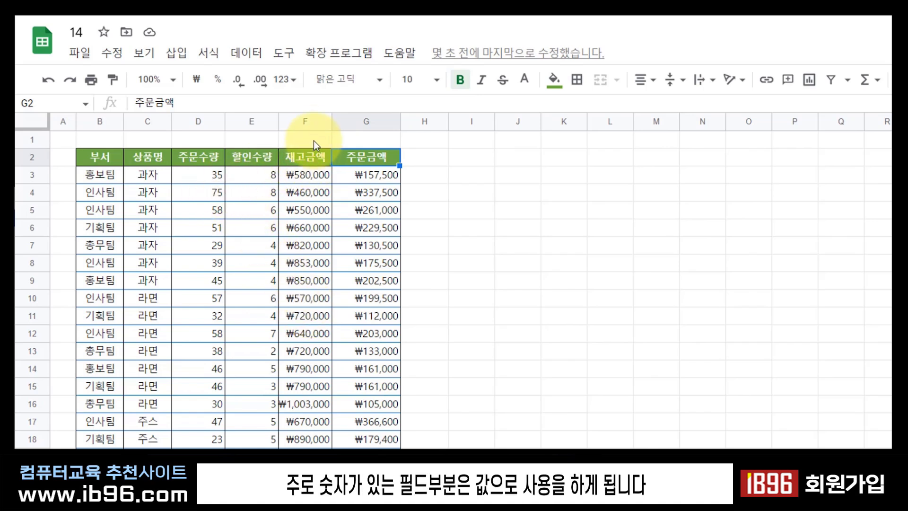
- Check which 부서별주문 fields hold numbers, such as 재고금액 and 주문금액, and which repeat items, such as 상품명
{"action": "left_click", "coordinate": [313, 121]}
{"action": "left_click", "coordinate": [366, 122]}
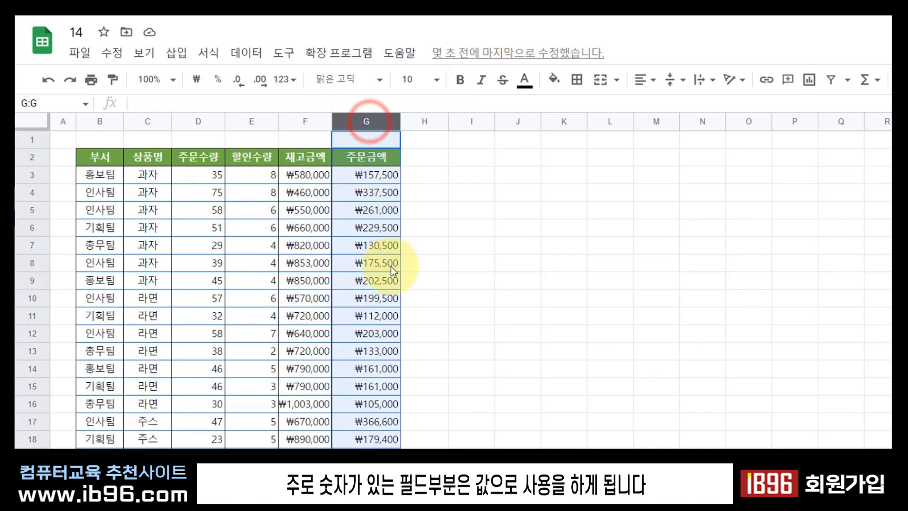
{"action": "left_click", "coordinate": [329, 280]}
{"action": "left_click", "coordinate": [168, 234]}
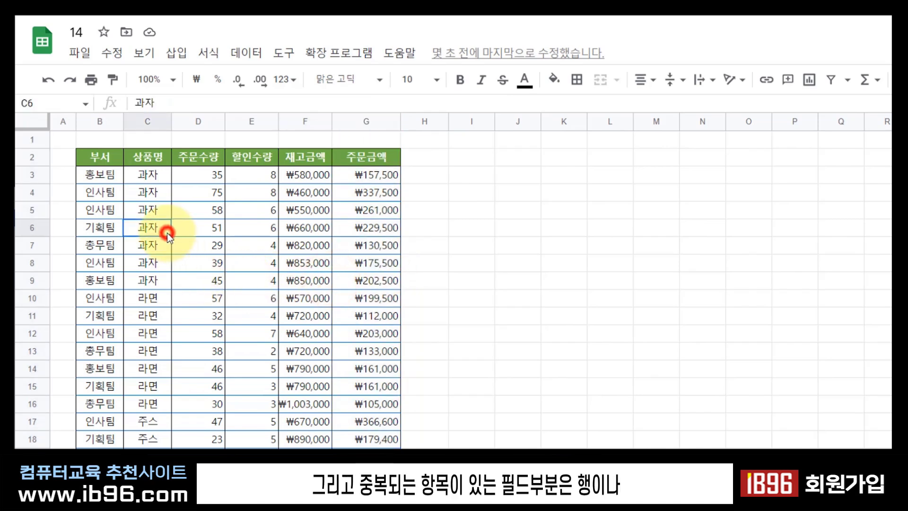
{"action": "left_click", "coordinate": [153, 264]}
{"action": "left_click", "coordinate": [153, 335]}
{"action": "left_click", "coordinate": [151, 404]}
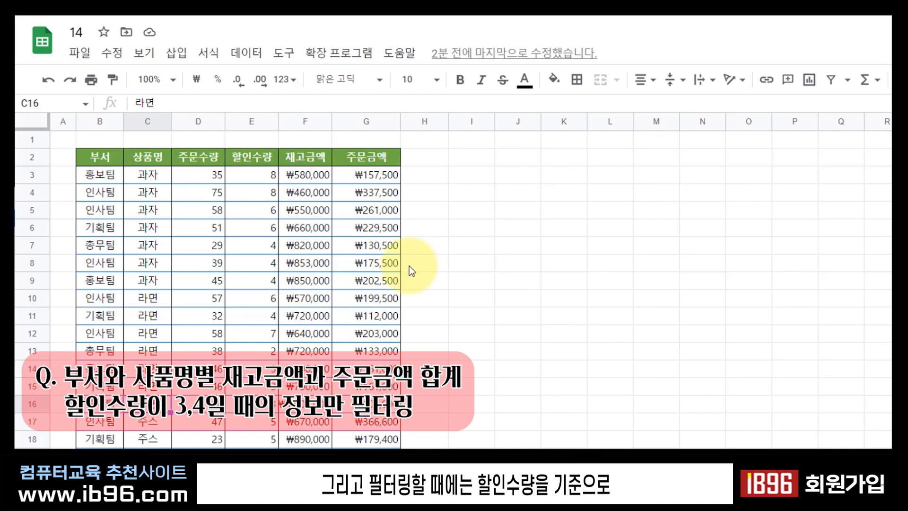
{"action": "scroll", "coordinate": [291, 359], "scroll_direction": "down", "scroll_amount": 2}
{"action": "scroll", "coordinate": [297, 353], "scroll_direction": "up", "scroll_amount": 2}
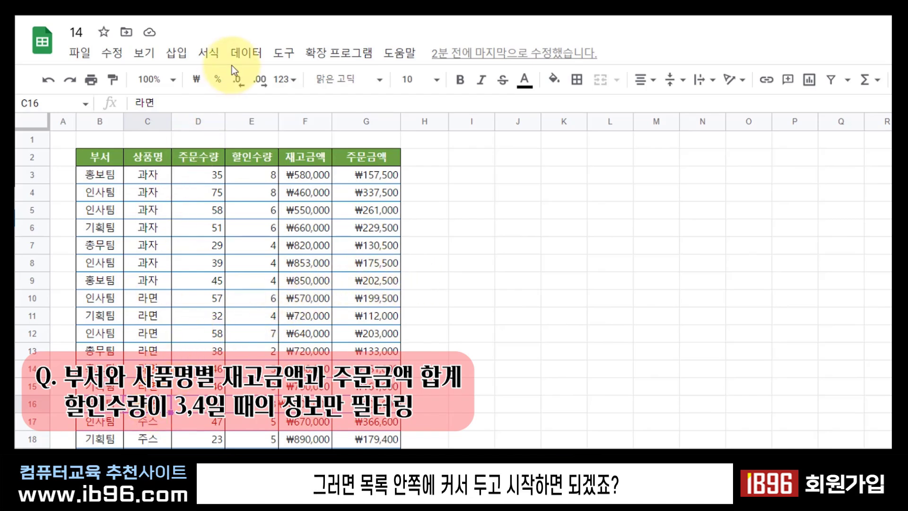
- Create a pivot table on a new sheet (새 시트) from the range '부서별주문'!B2:G22
{"action": "left_click", "coordinate": [180, 48]}
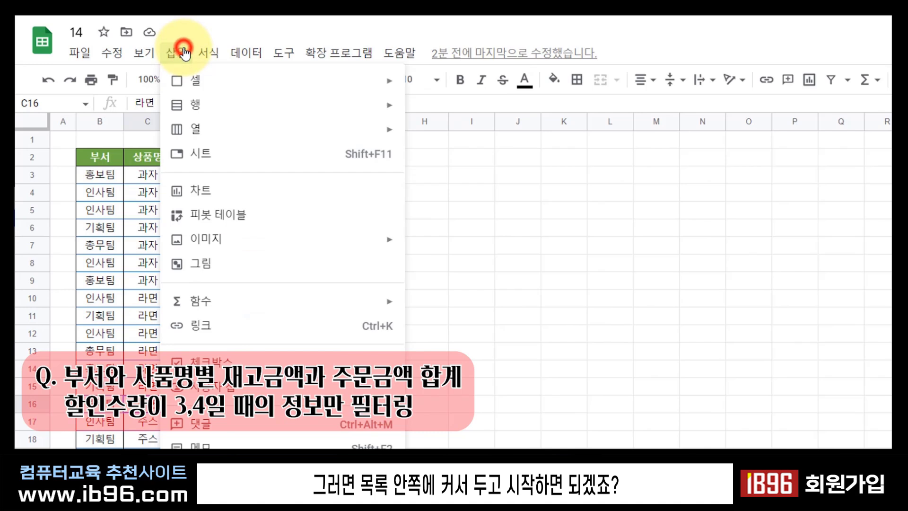
{"action": "left_click", "coordinate": [214, 215]}
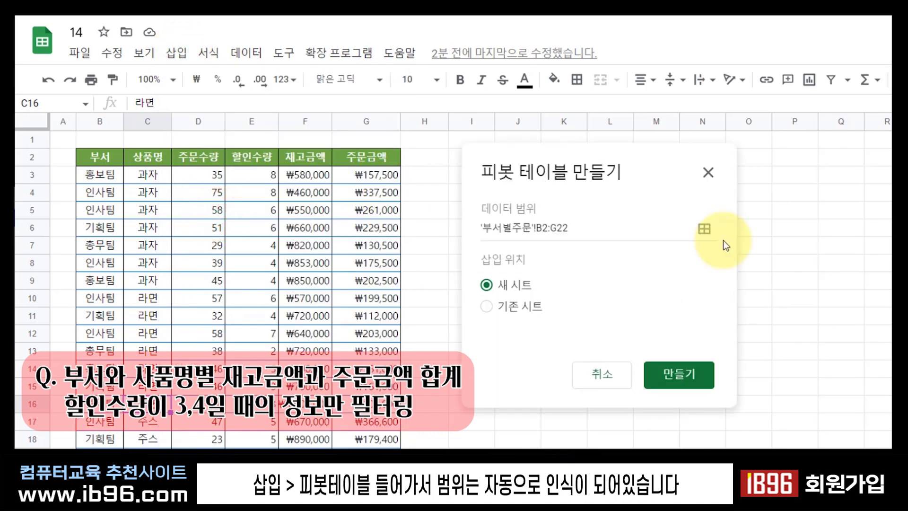
{"action": "left_click", "coordinate": [640, 233]}
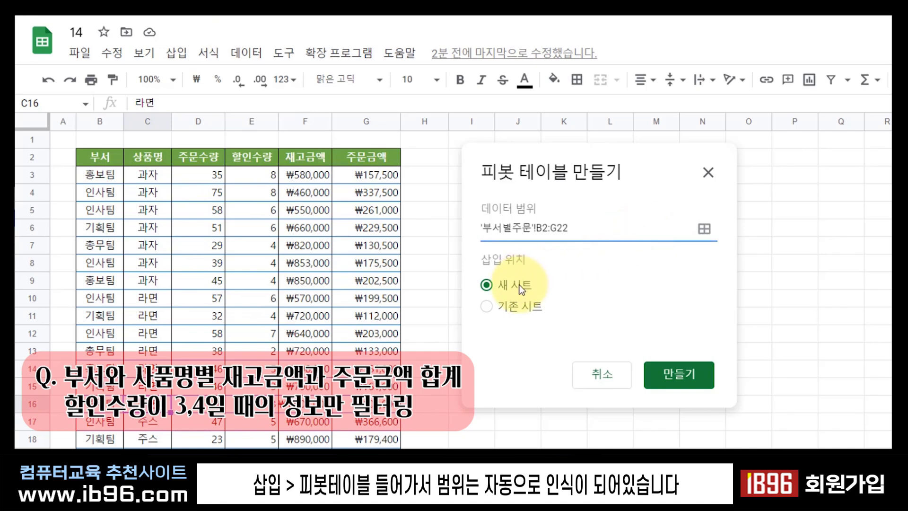
{"action": "left_click", "coordinate": [671, 378]}
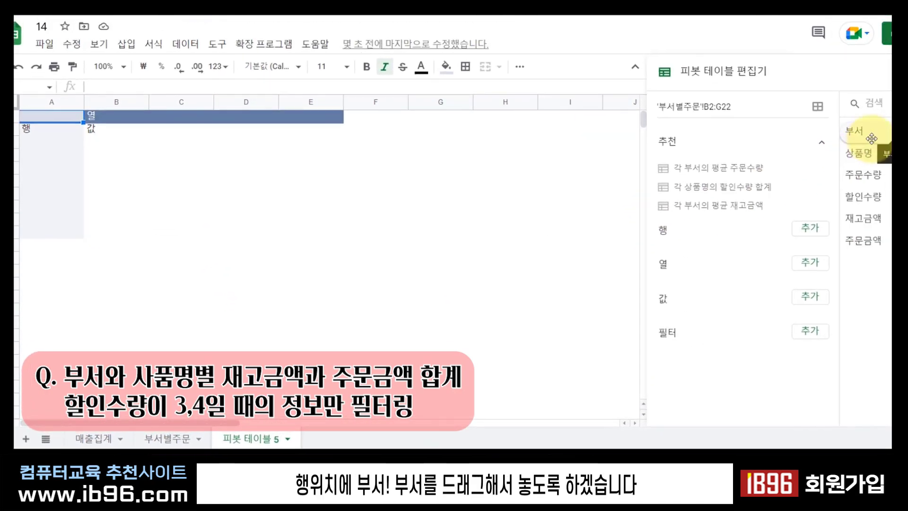
- Add 부서 as the pivot table's row field and 상품명 as its column field
{"action": "left_click_drag", "start_coordinate": [872, 138], "coordinate": [726, 247]}
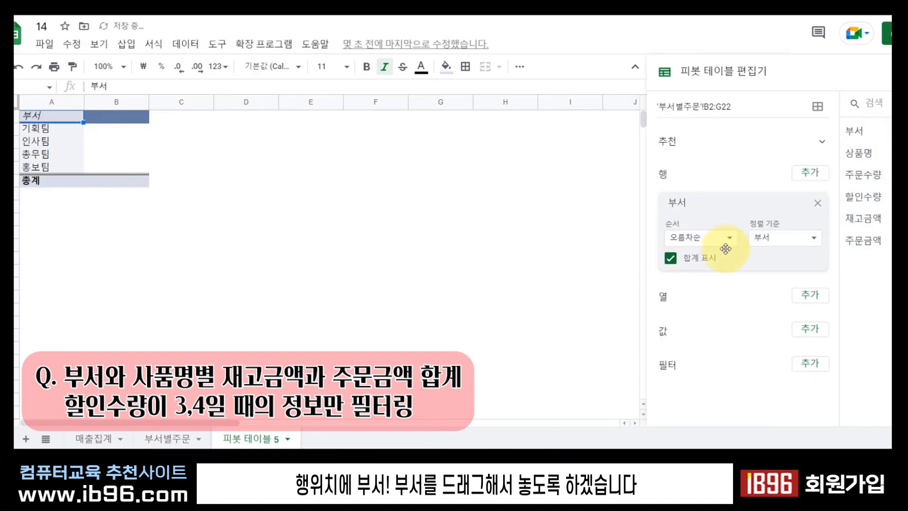
{"action": "left_click_drag", "start_coordinate": [869, 153], "coordinate": [681, 326]}
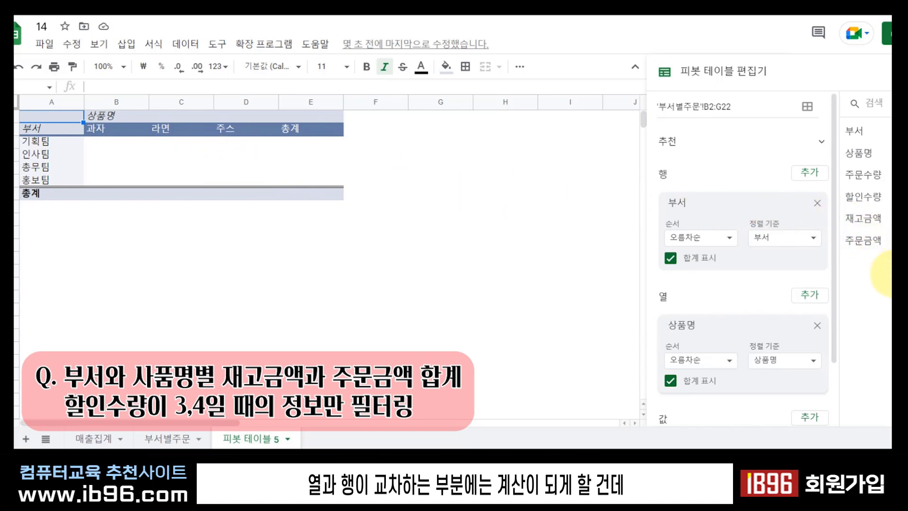
- Add 재고금액 and 주문금액 as SUM values and set the value direction (값 방향) to rows (행)
{"action": "left_click_drag", "start_coordinate": [832, 329], "coordinate": [814, 418]}
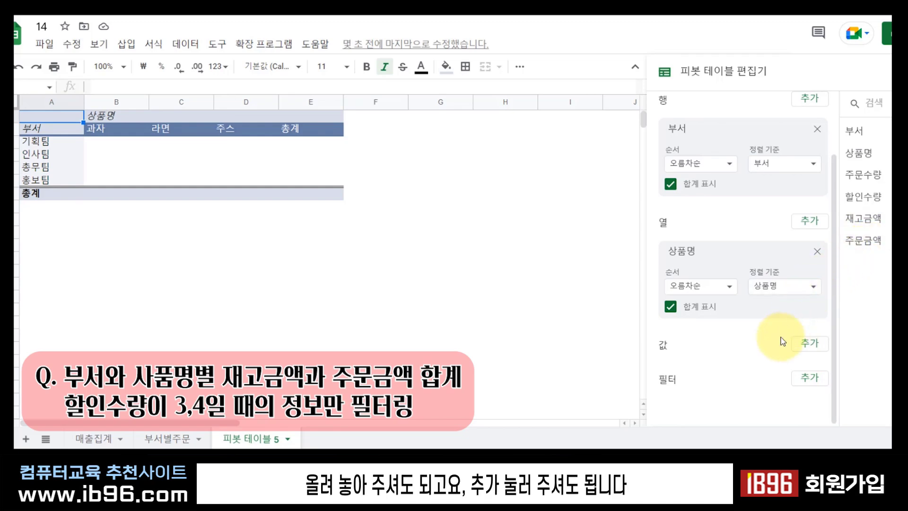
{"action": "left_click", "coordinate": [806, 342]}
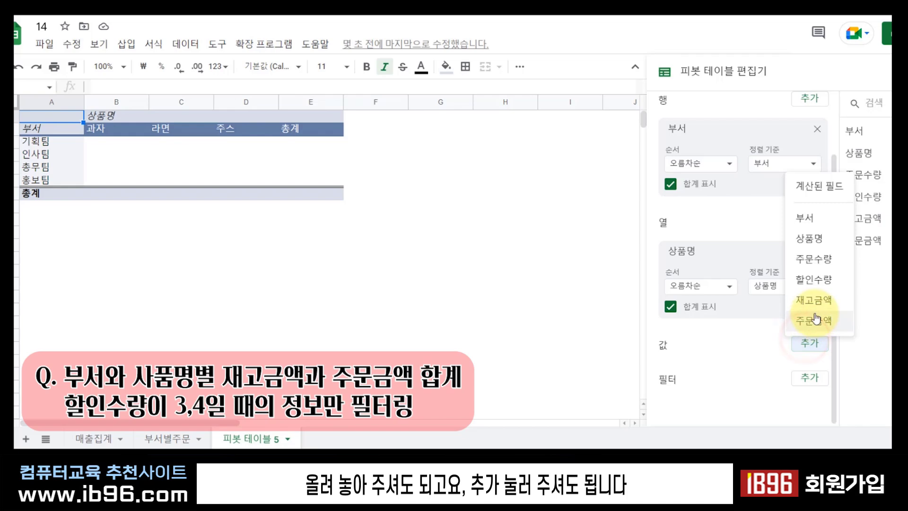
{"action": "left_click", "coordinate": [822, 299]}
{"action": "left_click", "coordinate": [811, 344]}
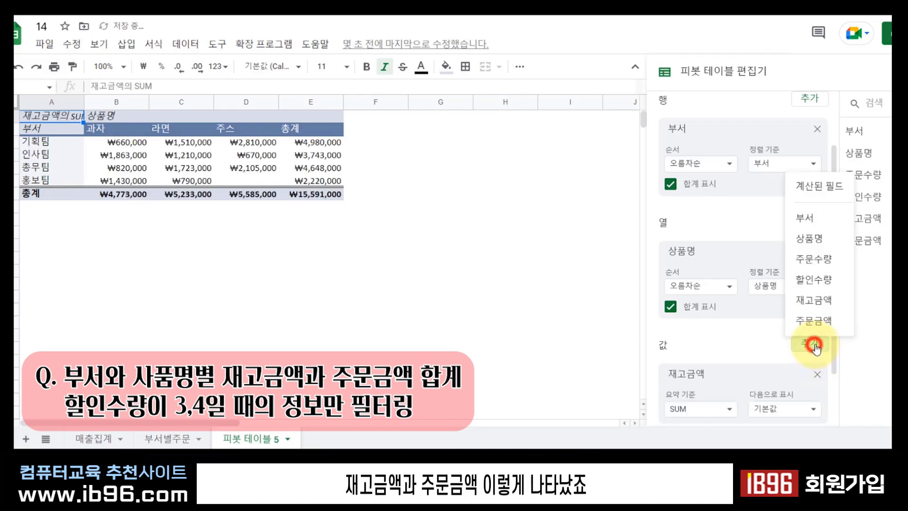
{"action": "left_click", "coordinate": [821, 316]}
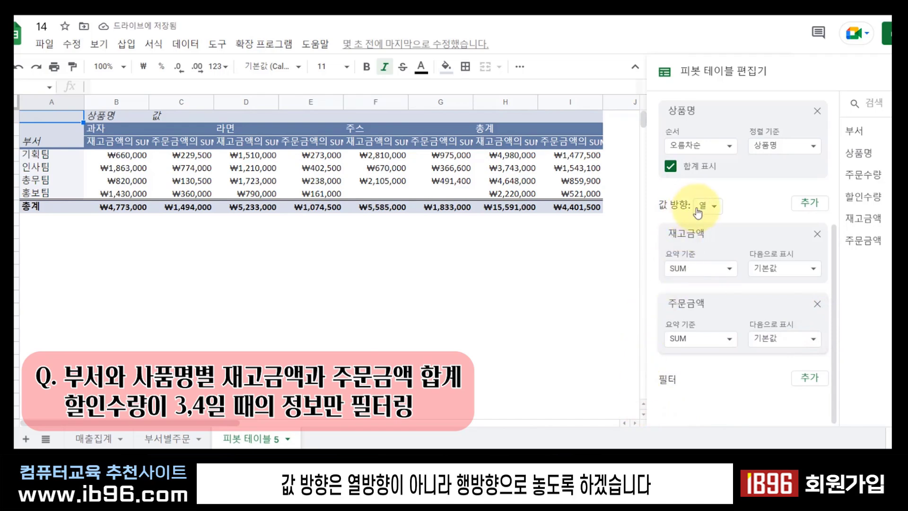
{"action": "left_click", "coordinate": [708, 206]}
{"action": "left_click", "coordinate": [706, 251]}
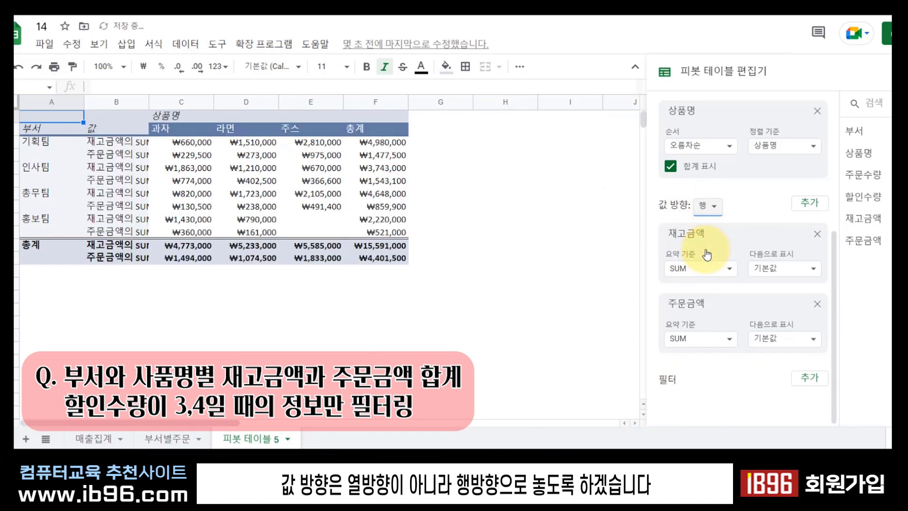
- Rename the two value labels in the pivot table to 재고금액 and 주문금액
{"action": "left_click", "coordinate": [132, 145]}
{"action": "type", "text": "ㅈ"}
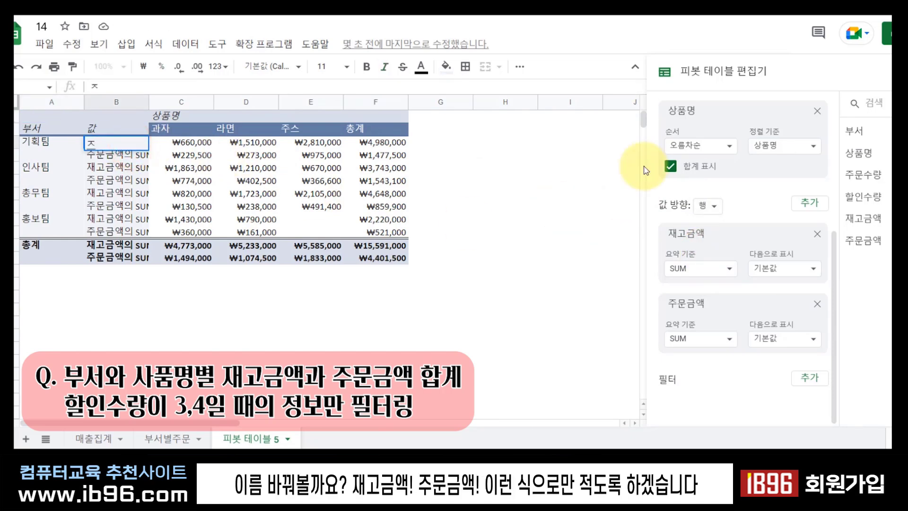
{"action": "type", "text": "재고금액"}
{"action": "key", "text": "Return"}
{"action": "type", "text": "주문그"}
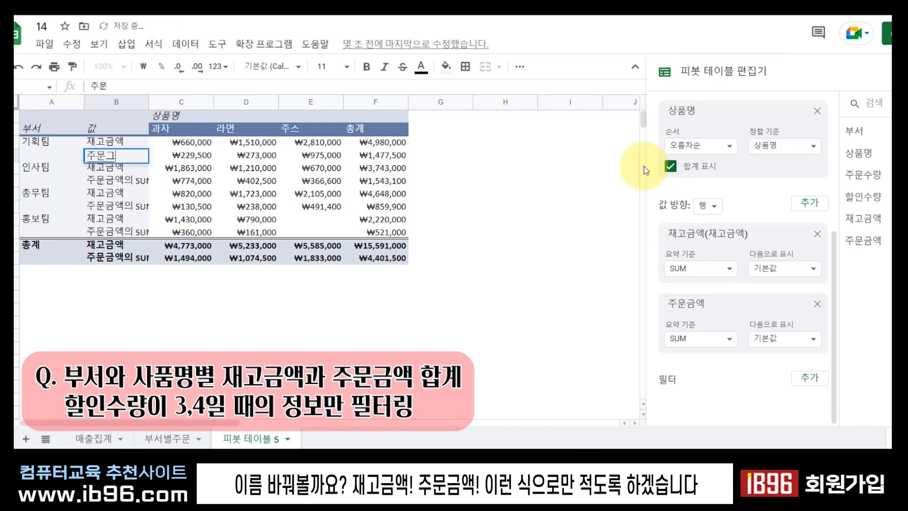
{"action": "type", "text": "액"}
{"action": "key", "text": "Return"}
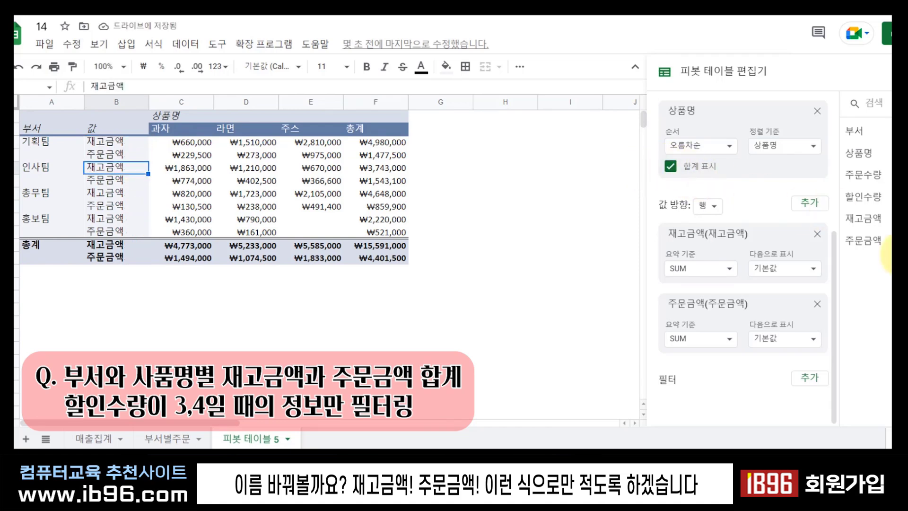
- Add 할인수량 as a pivot filter and exclude the values 2 and 5
{"action": "left_click", "coordinate": [810, 379]}
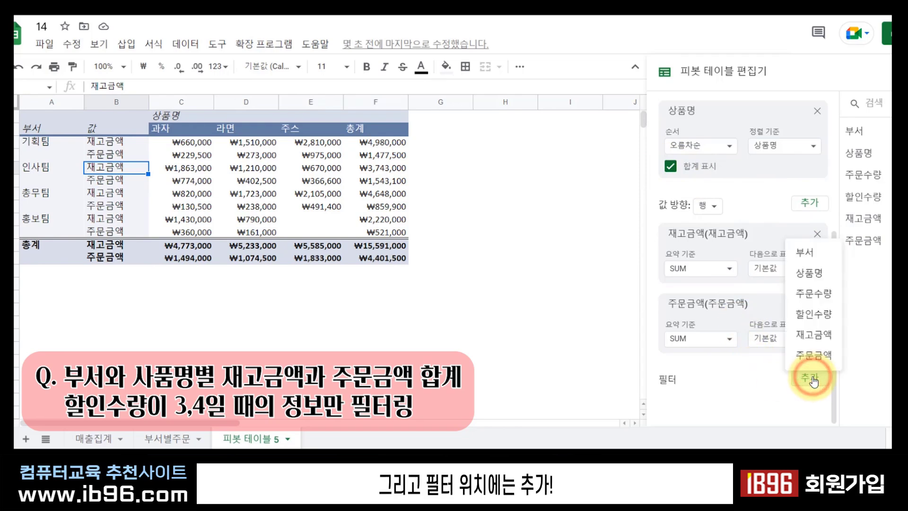
{"action": "left_click", "coordinate": [821, 320]}
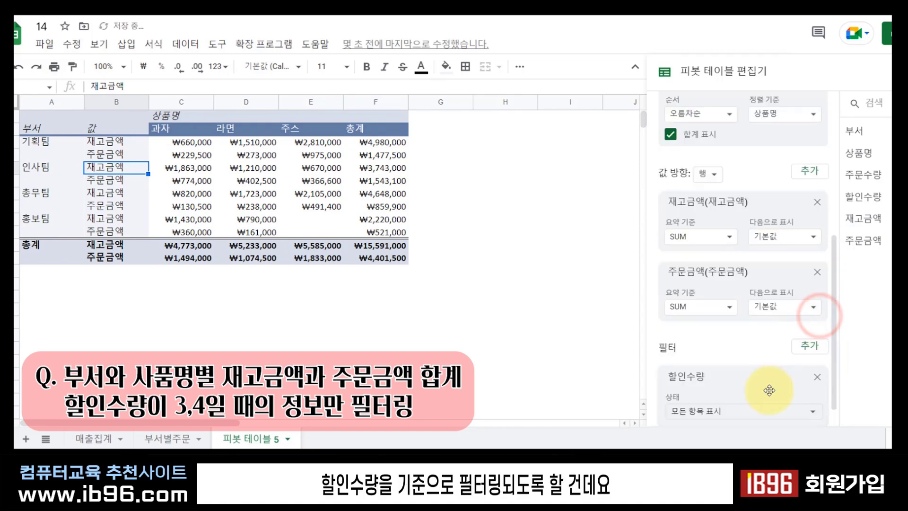
{"action": "left_click", "coordinate": [723, 396]}
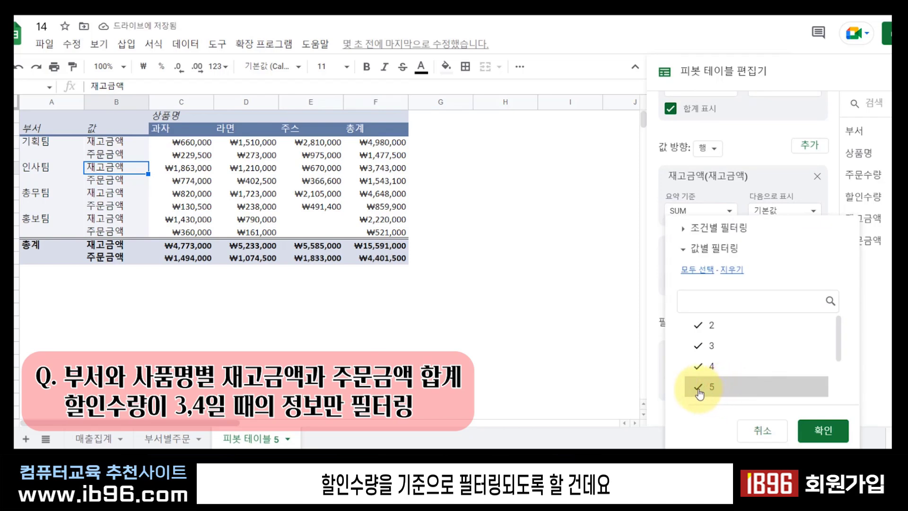
{"action": "left_click", "coordinate": [706, 332]}
{"action": "left_click", "coordinate": [712, 388]}
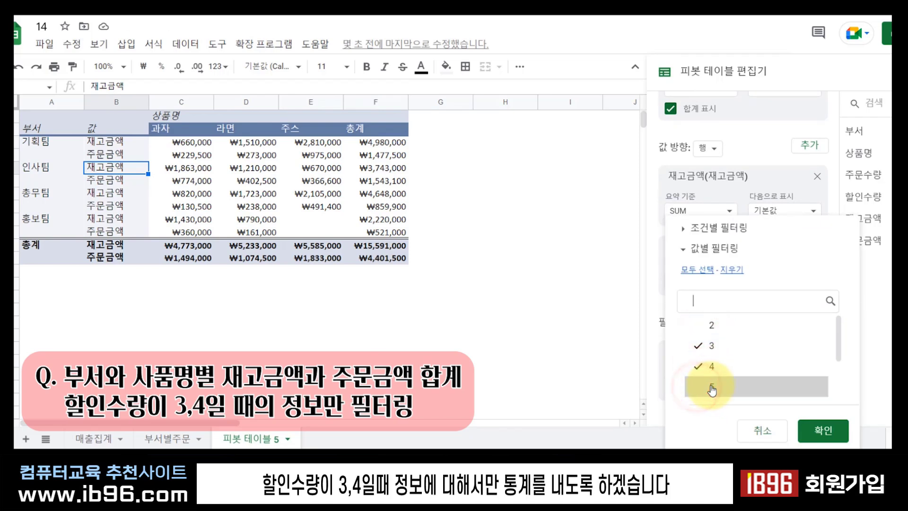
{"action": "left_click", "coordinate": [824, 431]}
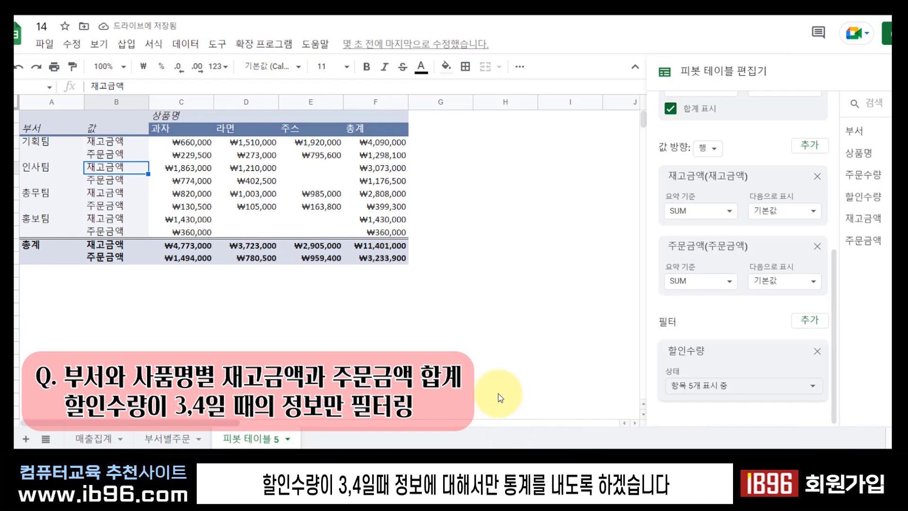
- Review the source data on the 부서별주문 sheet and return to the 피봇 테이블 5 sheet
{"action": "left_click", "coordinate": [523, 308]}
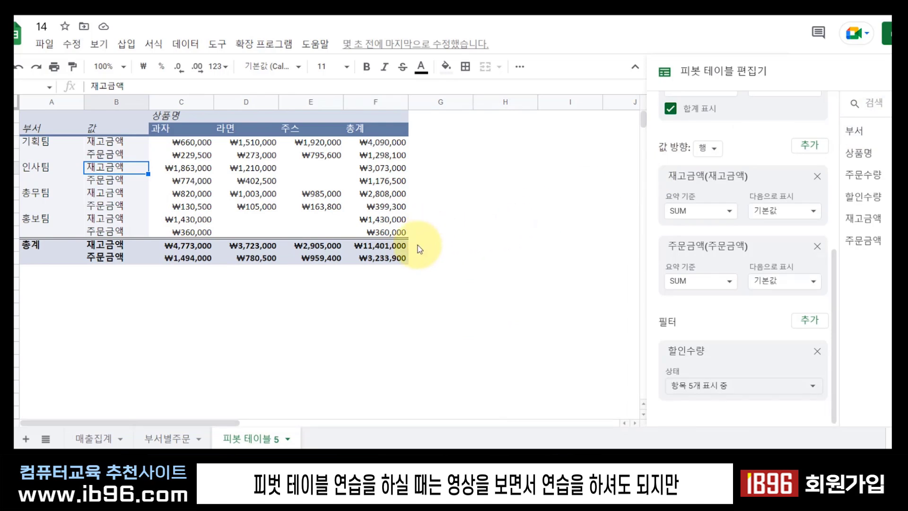
{"action": "left_click", "coordinate": [177, 442]}
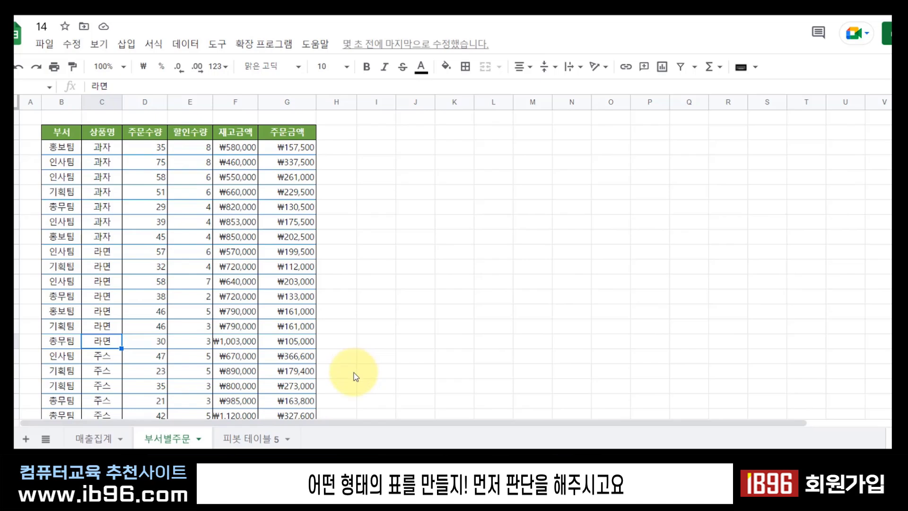
{"action": "left_click", "coordinate": [256, 438]}
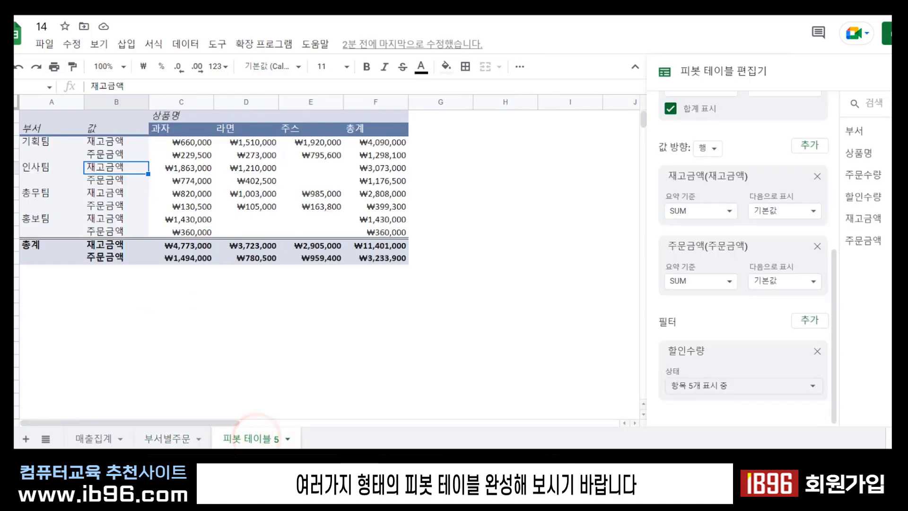